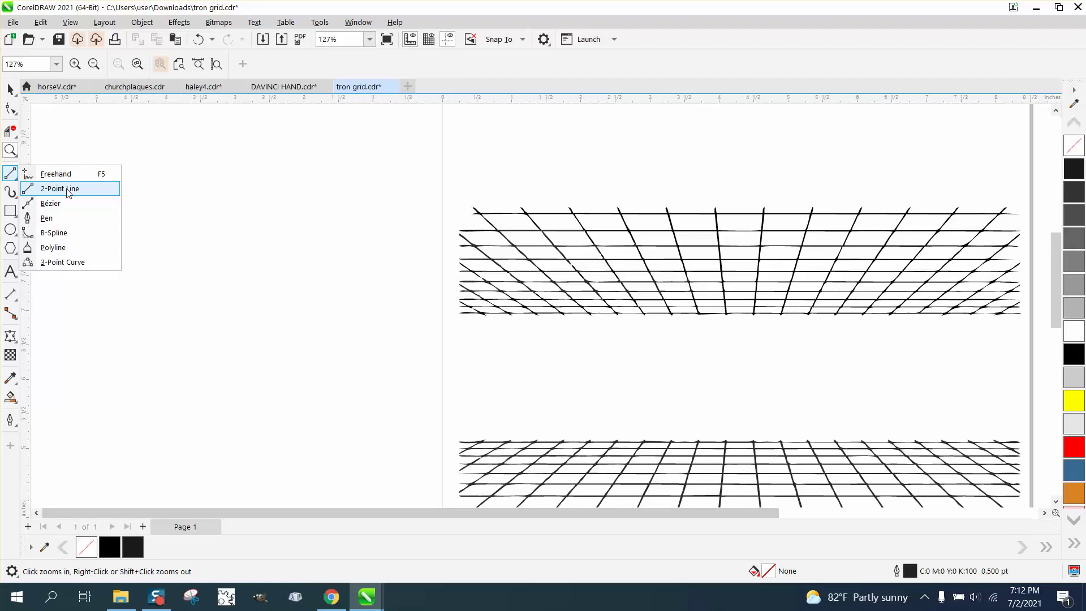
Draw a vertical two-point line about 2.16 inches long in the empty area beside the page.
click(74, 192)
drag(94, 242, 93, 390)
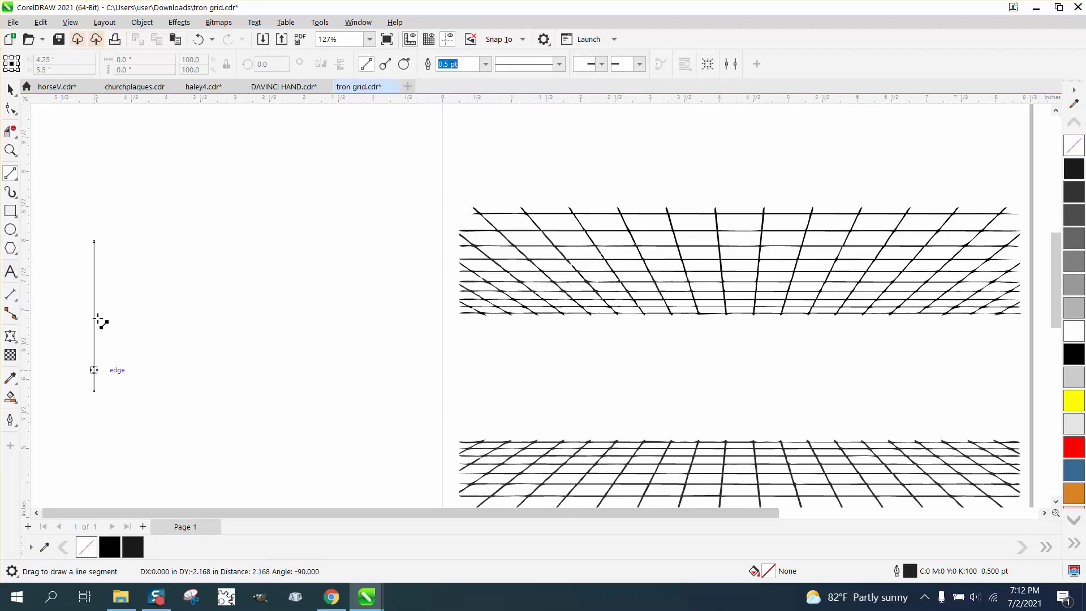
click(13, 92)
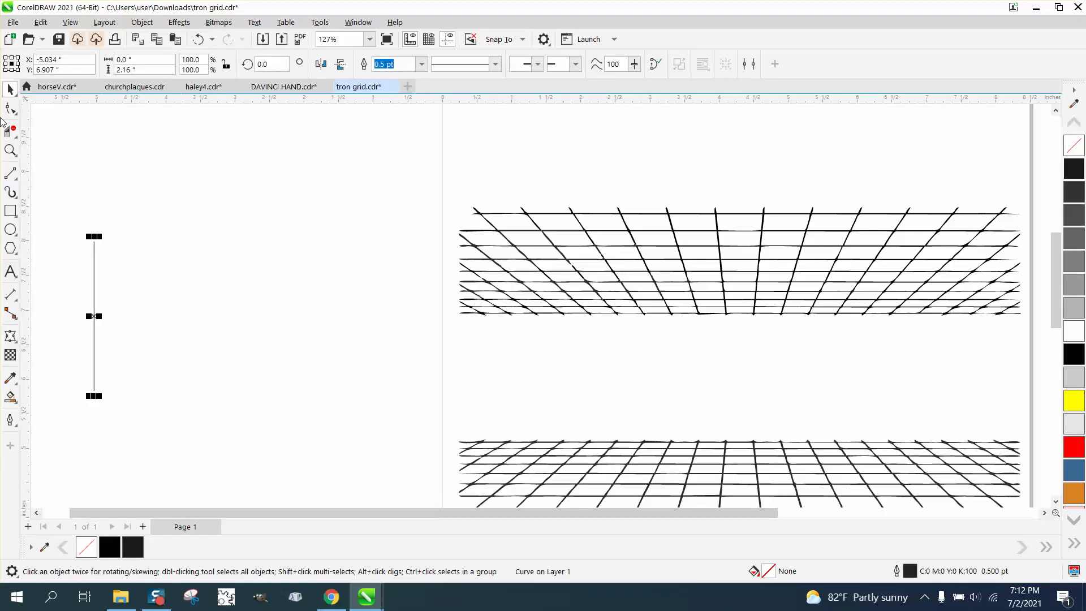
click(223, 152)
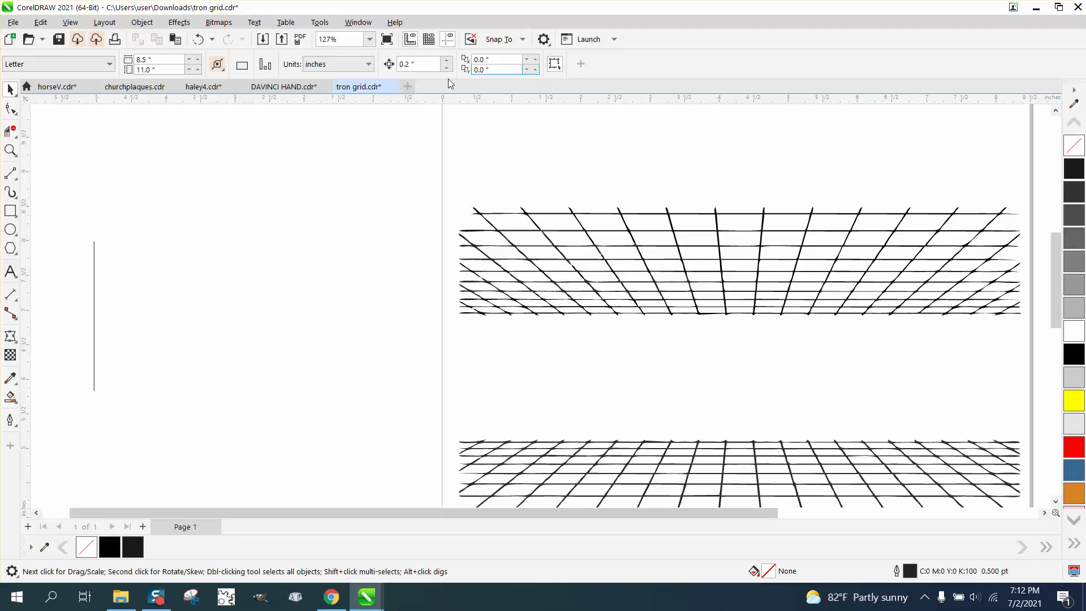
Set the document's nudge distance to 0.5 inches.
click(93, 245)
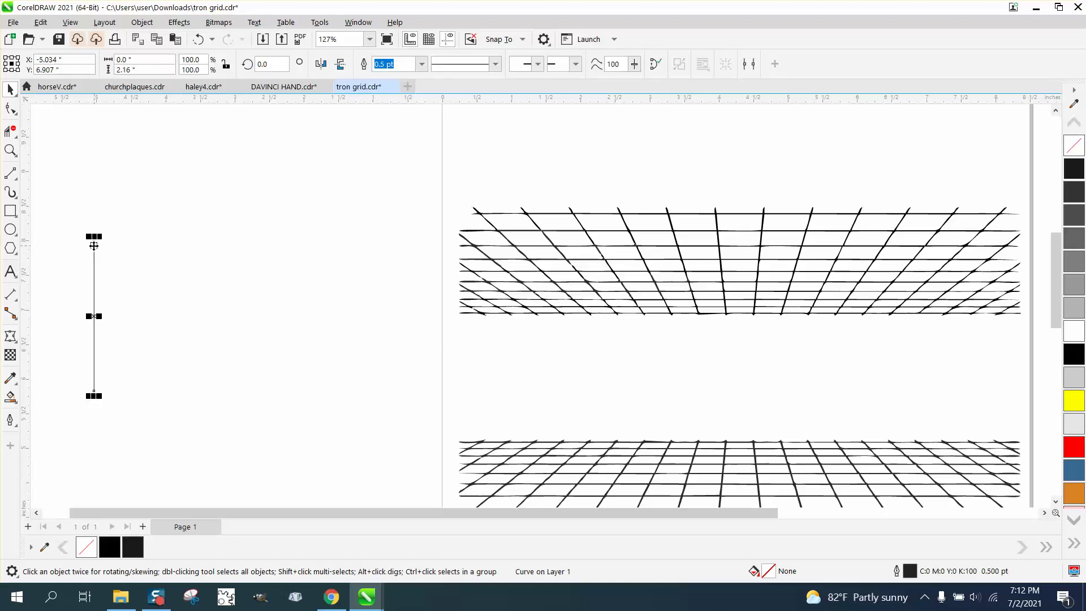
click(395, 111)
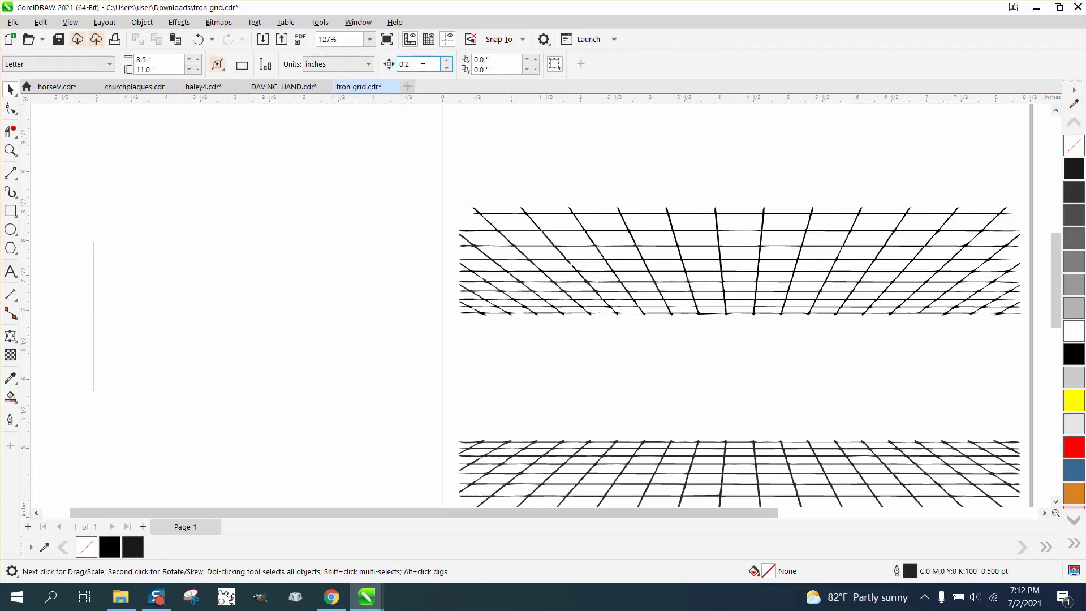
text(.5)
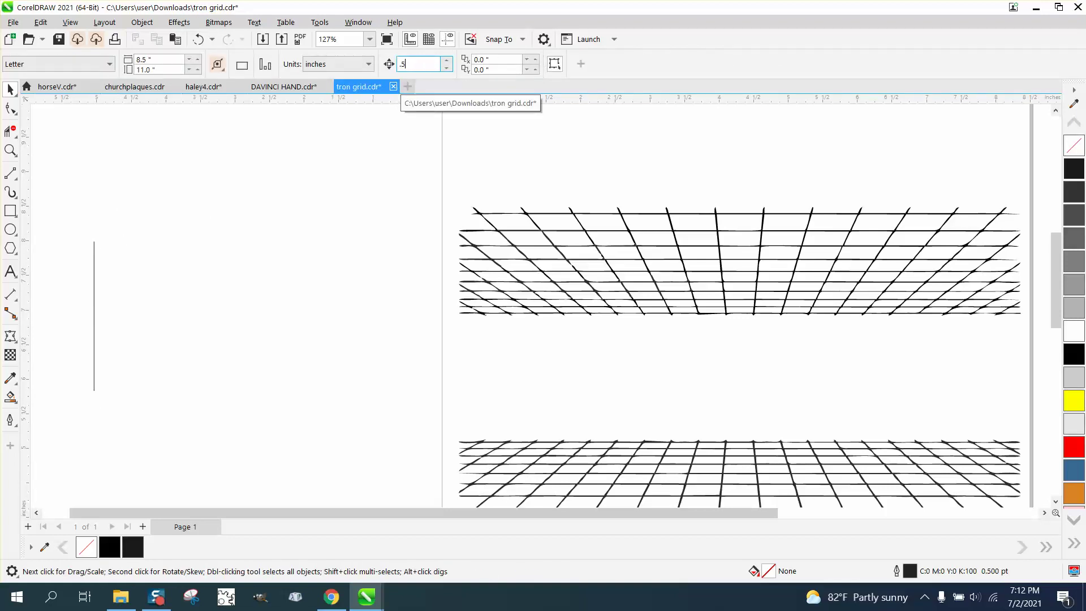
Duplicate the vertical line rightward at 0.5-inch spacing to make a row of ten parallel lines.
click(94, 261)
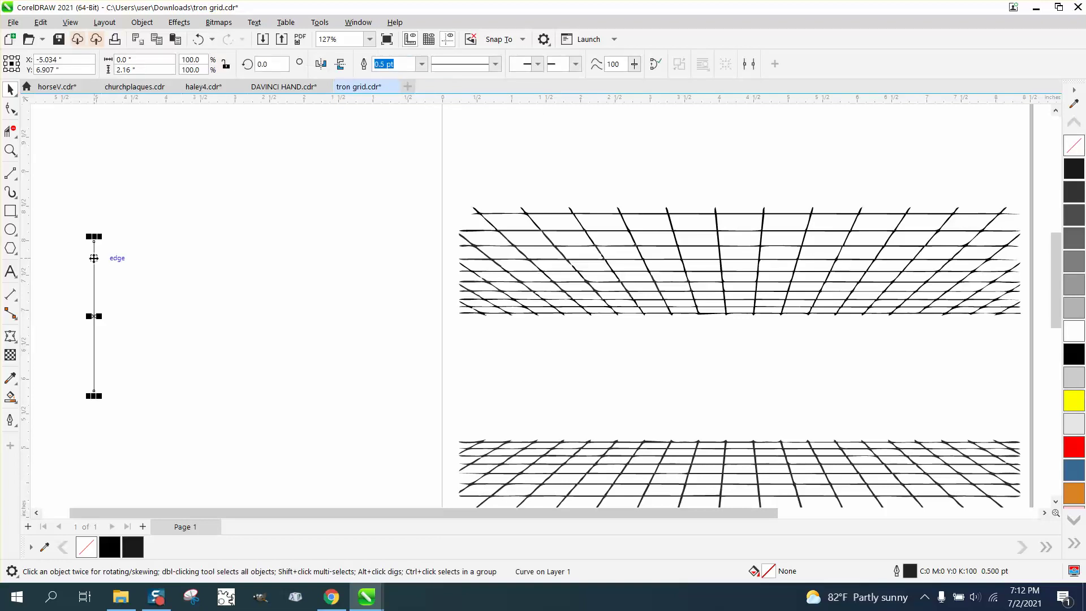
key(ctrl+d)
key(Right)
key(ctrl+d)
key(ctrl+d)
key(ctrl+d)
key(ctrl+d)
key(ctrl+d)
key(ctrl+d)
key(ctrl+d)
key(ctrl+d)
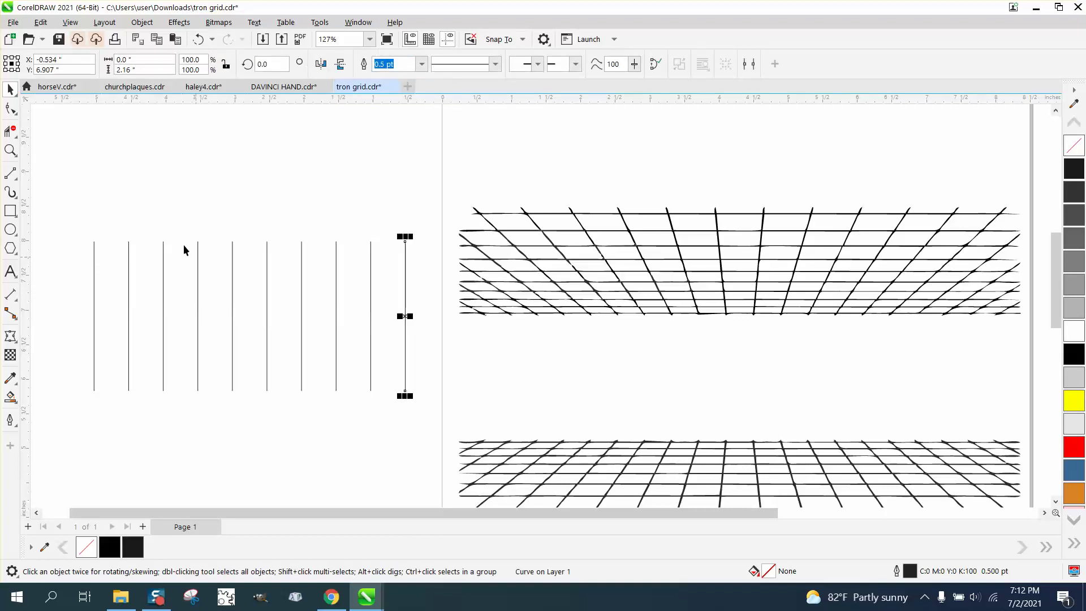
Select all ten vertical lines and group them.
drag(69, 216, 325, 371)
drag(479, 422, 442, 439)
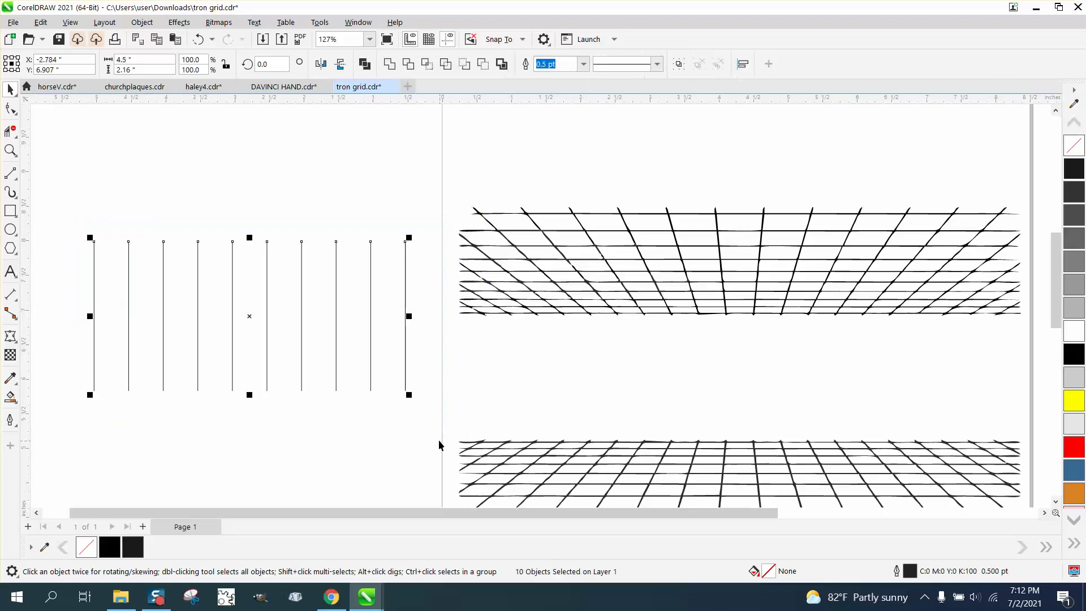
click(142, 22)
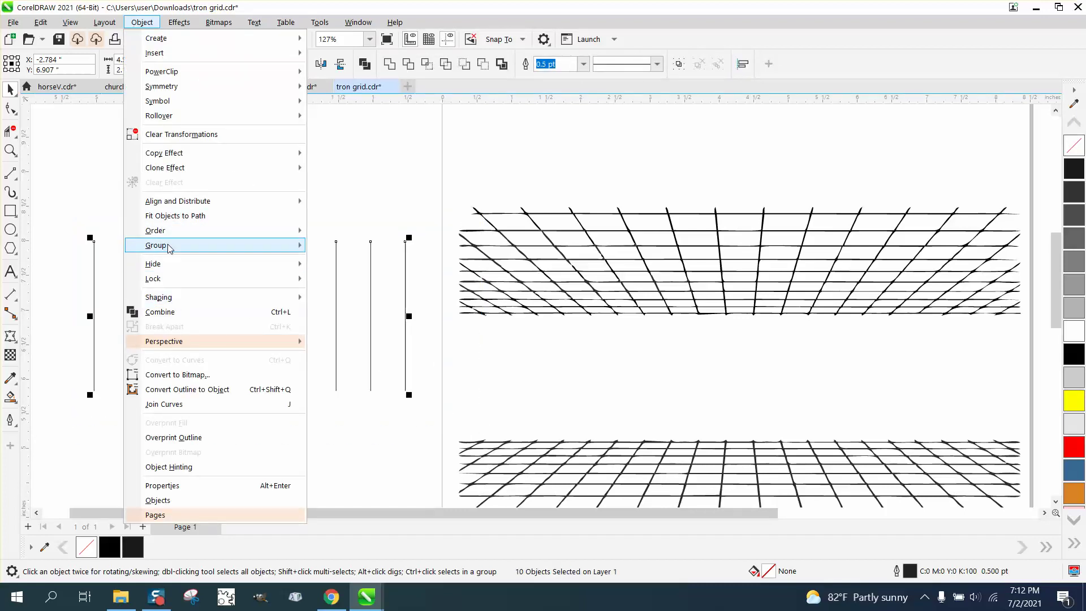
mouse_move(167, 245)
click(323, 247)
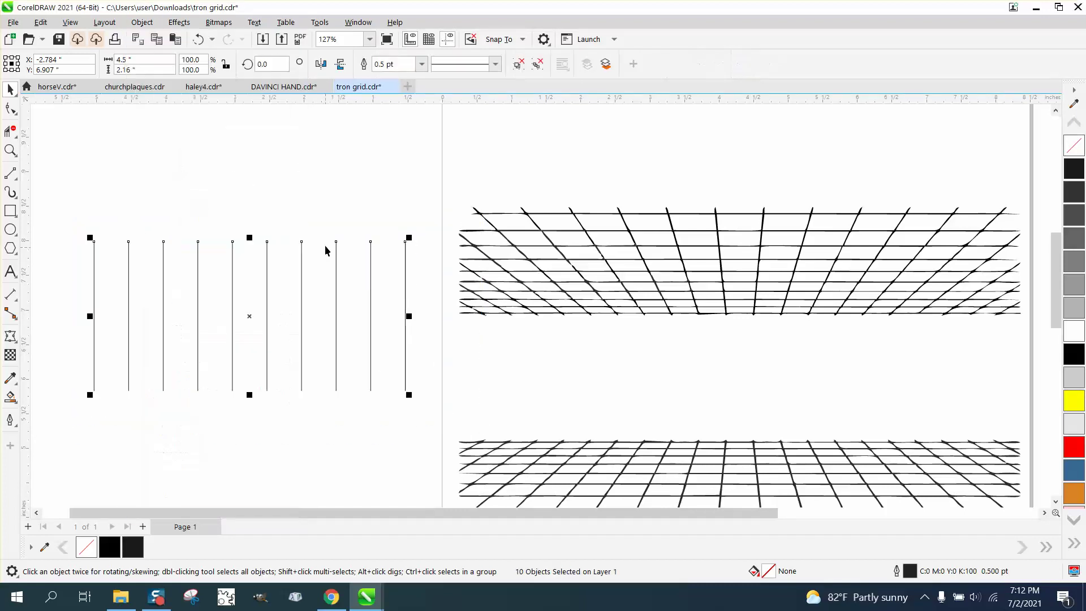
Try tapering the line group with Add Perspective by moving both lower corners inward, and undo the corner moves.
click(148, 24)
mouse_move(164, 343)
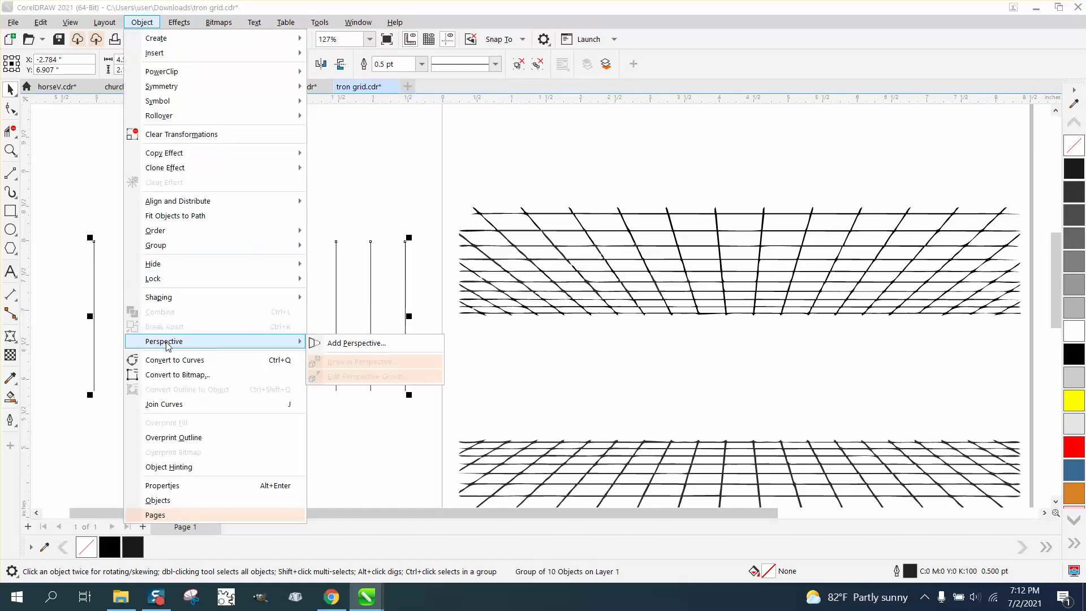
click(326, 342)
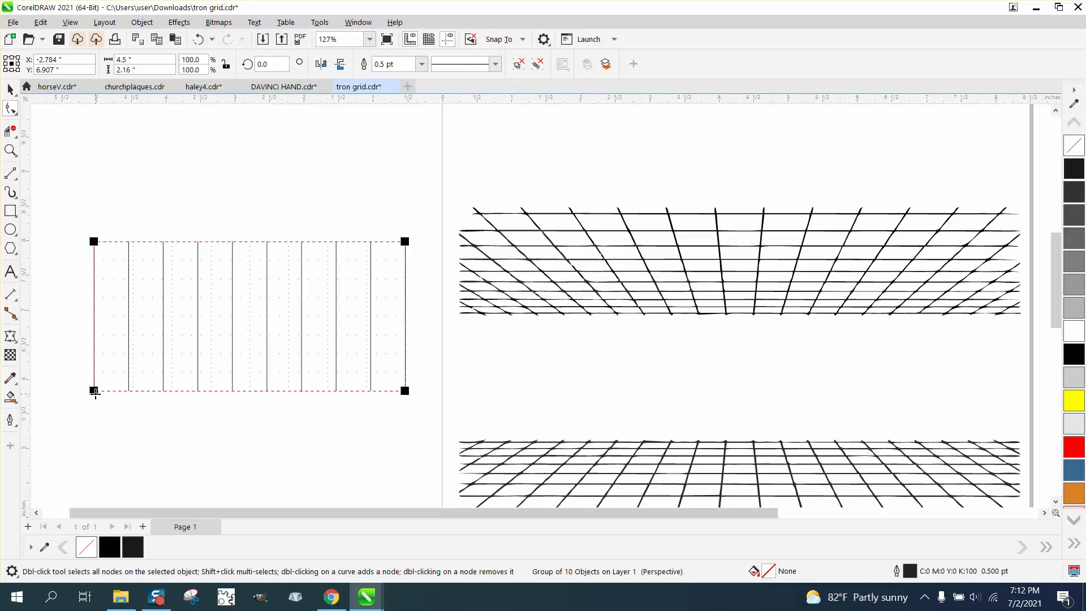
drag(94, 390, 128, 390)
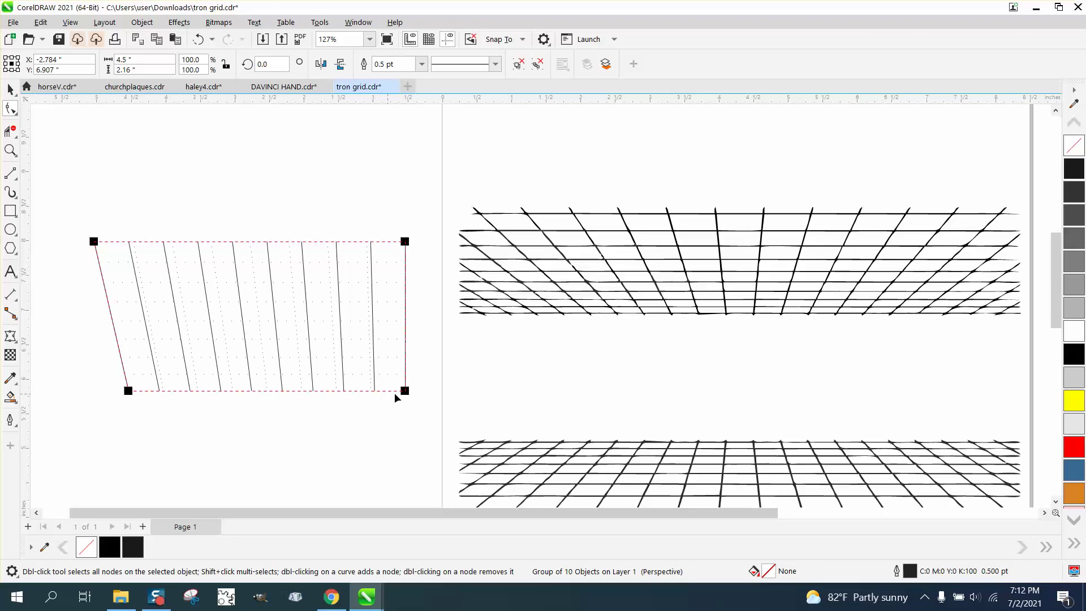
drag(404, 390, 374, 390)
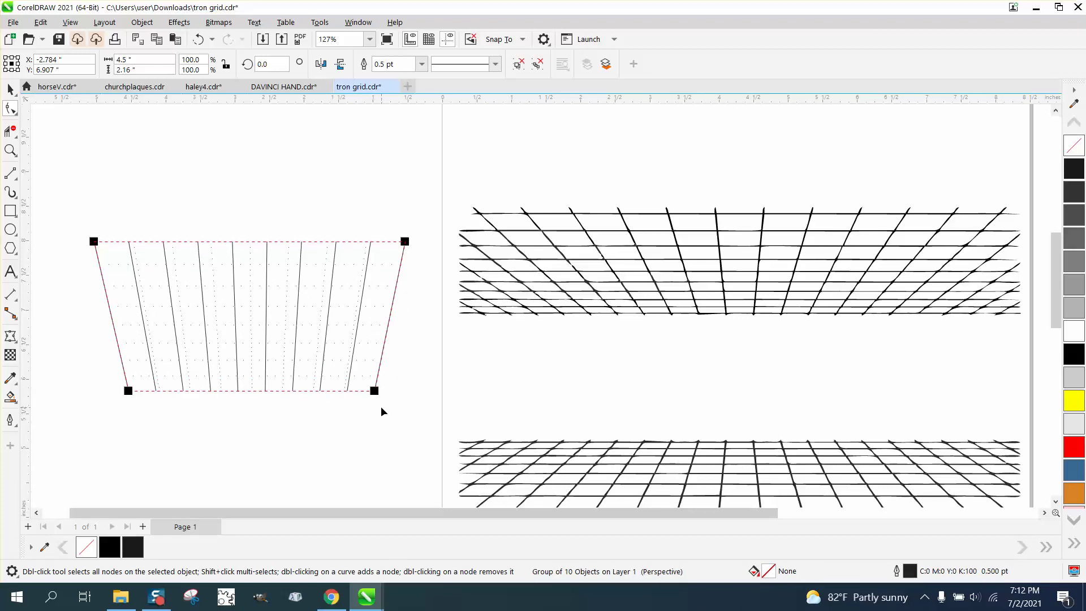
click(10, 89)
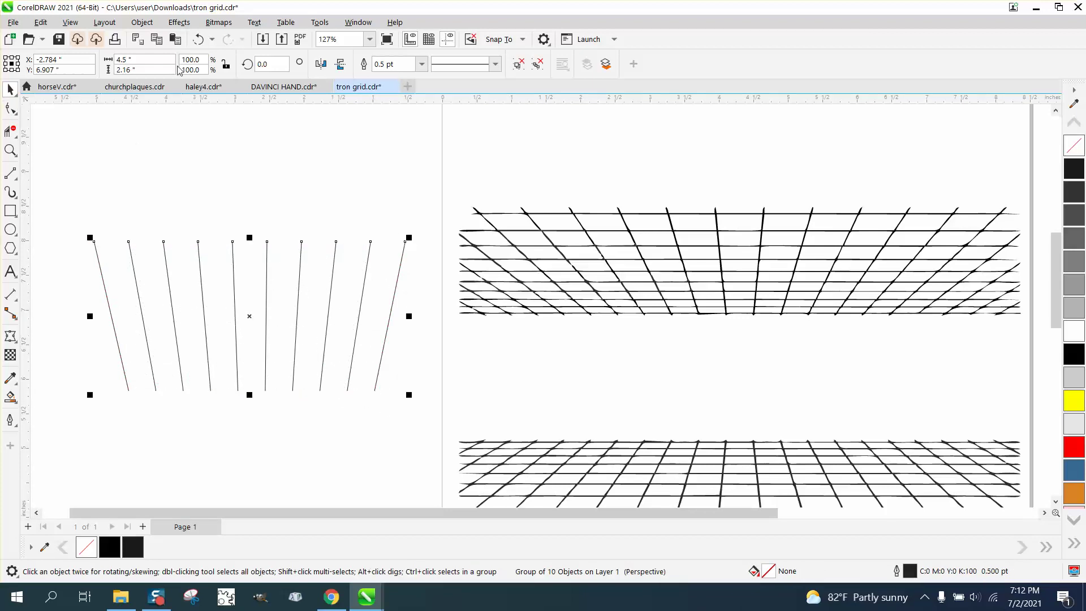
click(199, 41)
click(198, 41)
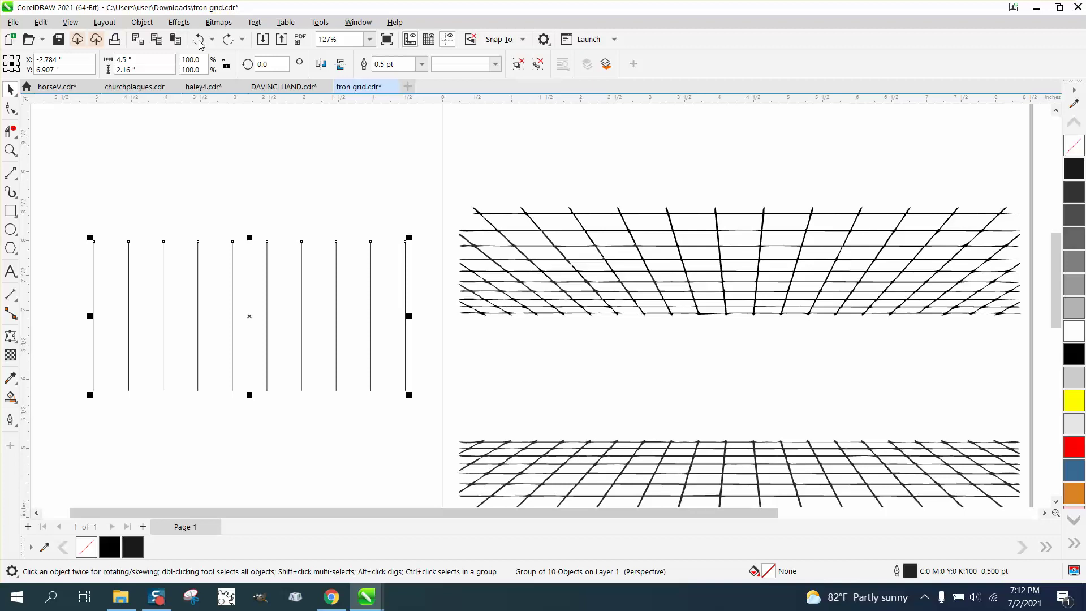
Start an envelope on the line group and delete the middle nodes on its left and right sides.
click(16, 344)
click(17, 344)
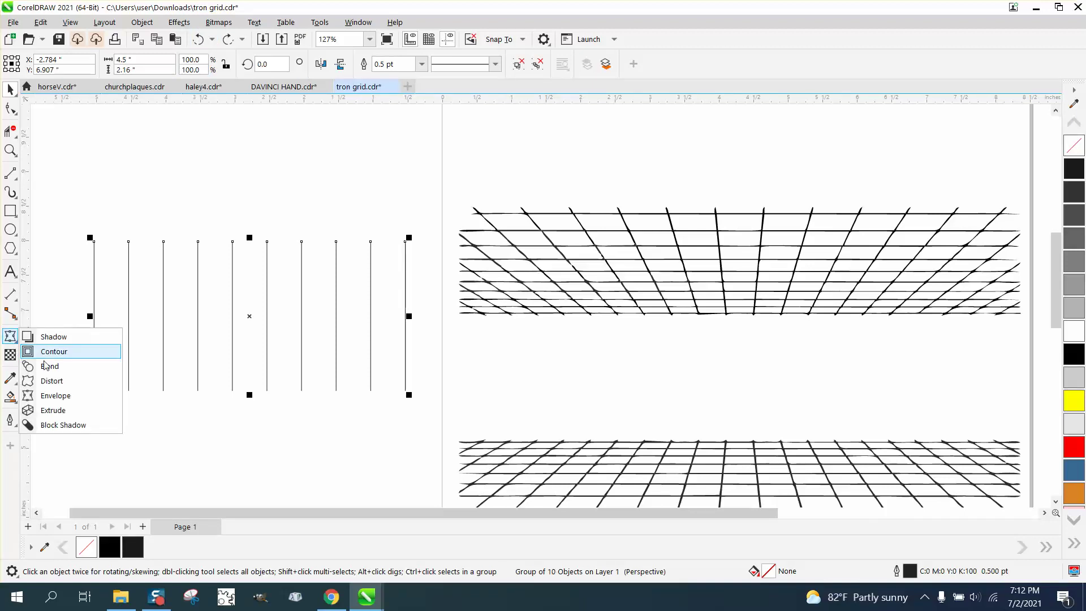
click(44, 395)
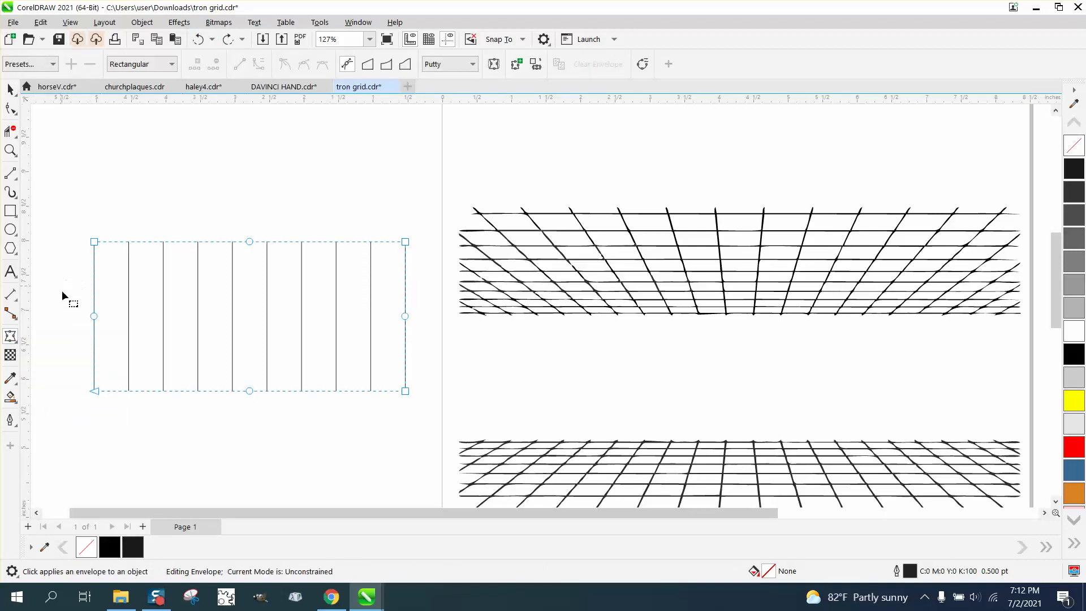
drag(429, 334, 431, 338)
key(Delete)
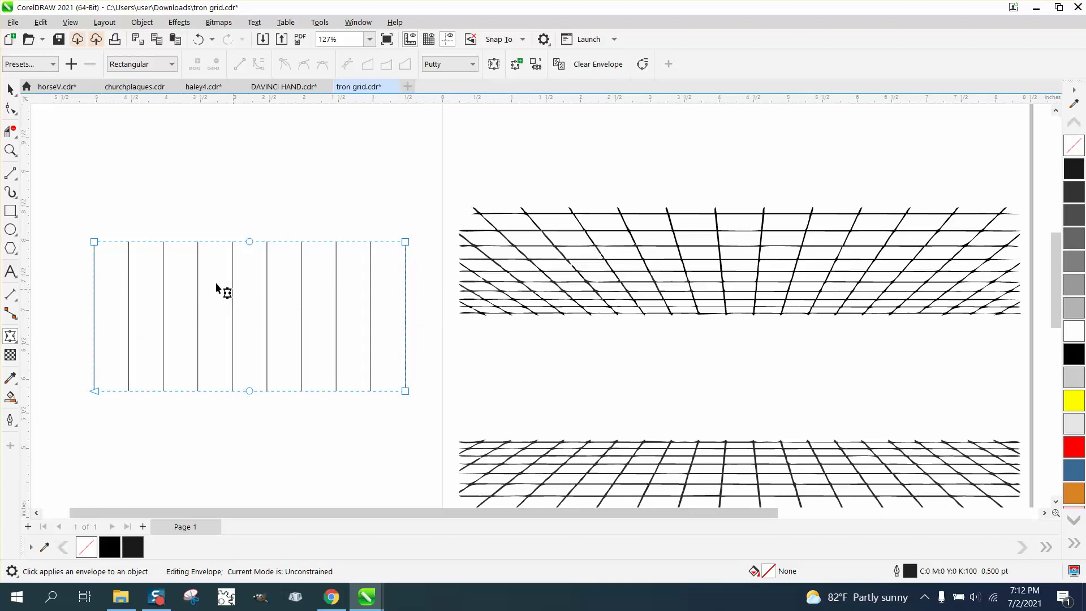
Select all the envelope's nodes and convert its segments to straight lines.
drag(58, 208, 424, 416)
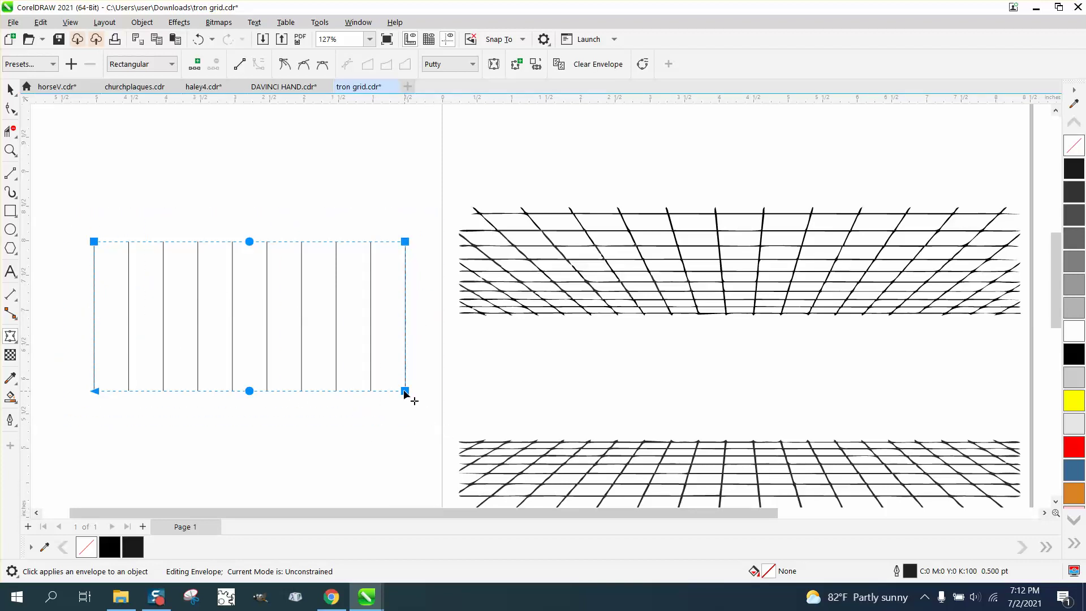
right_click(407, 393)
click(429, 225)
Move the envelope's two lower corners horizontally inward to narrow the group's bottom edge to about 2.8 inches.
drag(94, 391, 129, 392)
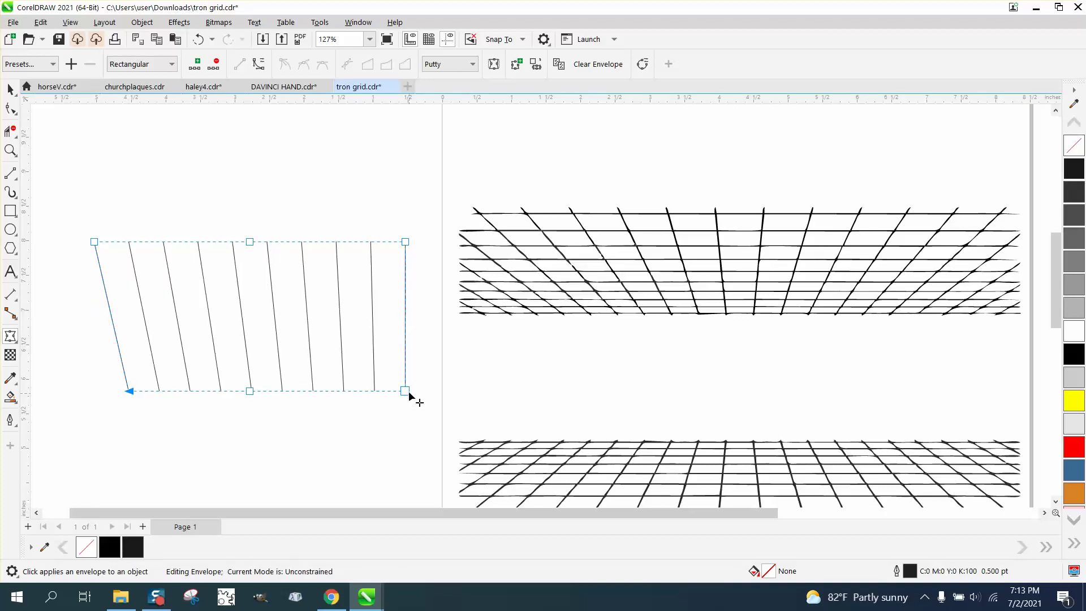
drag(406, 392, 375, 391)
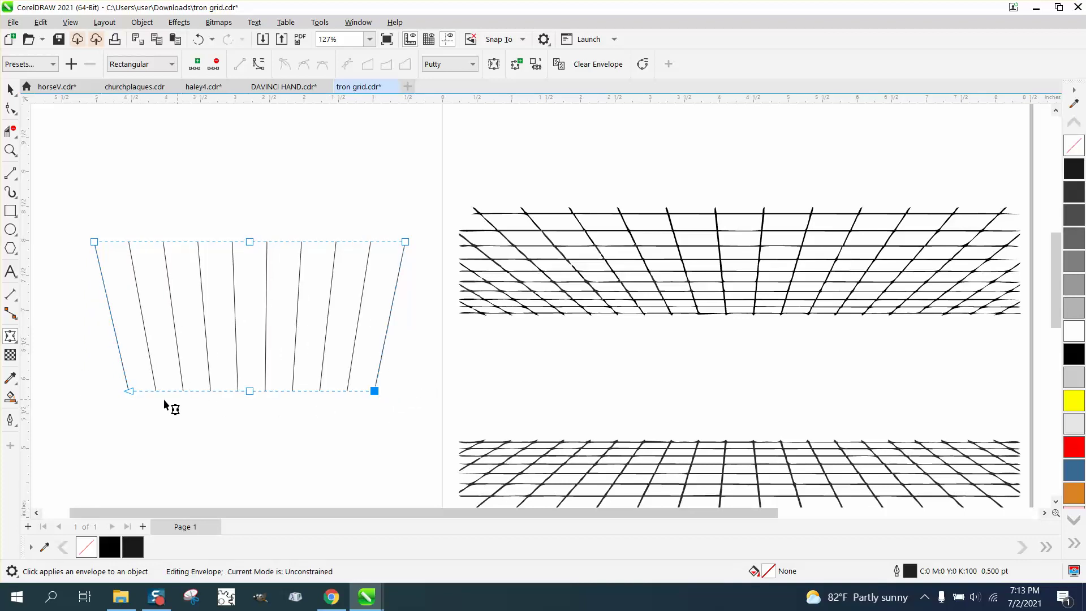
drag(129, 391, 157, 390)
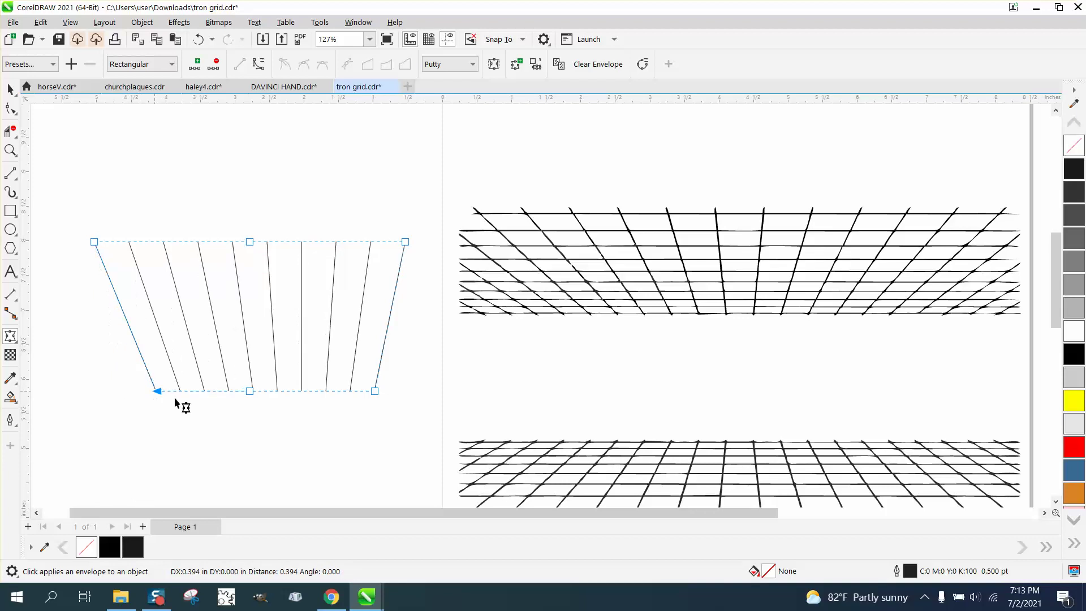
drag(374, 391, 350, 390)
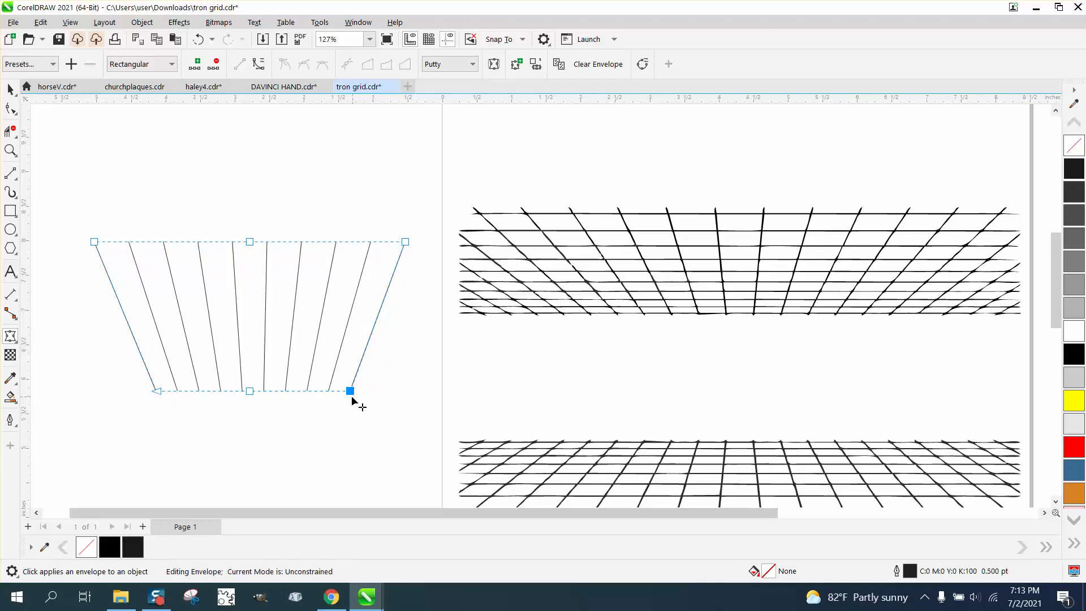
click(11, 90)
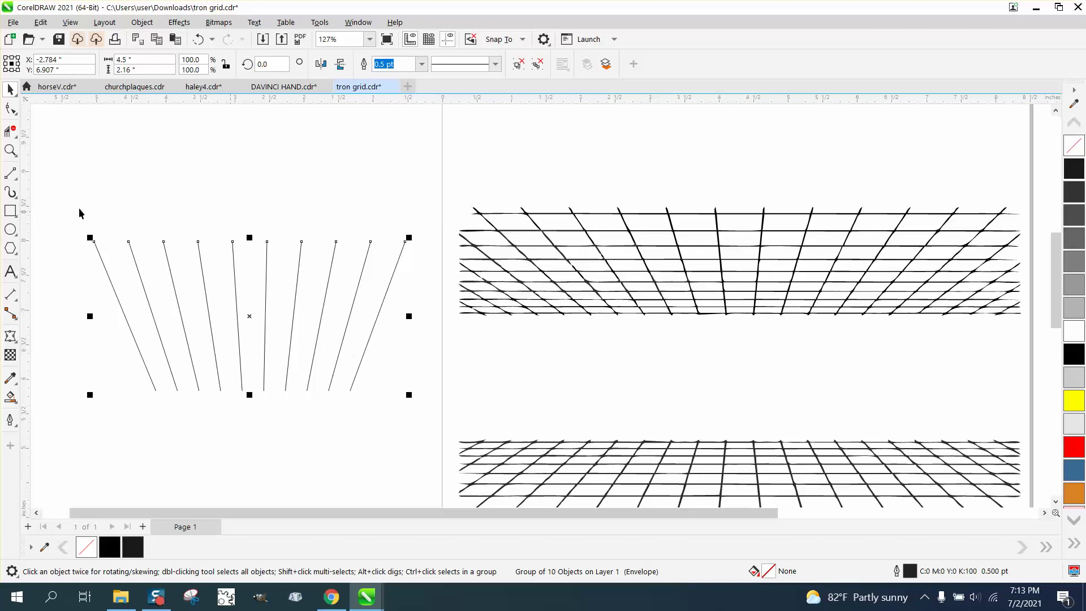
Draw horizontal two-point lines across the tapered group's top and bottom, about 4.5 and 2.8 inches long.
click(12, 175)
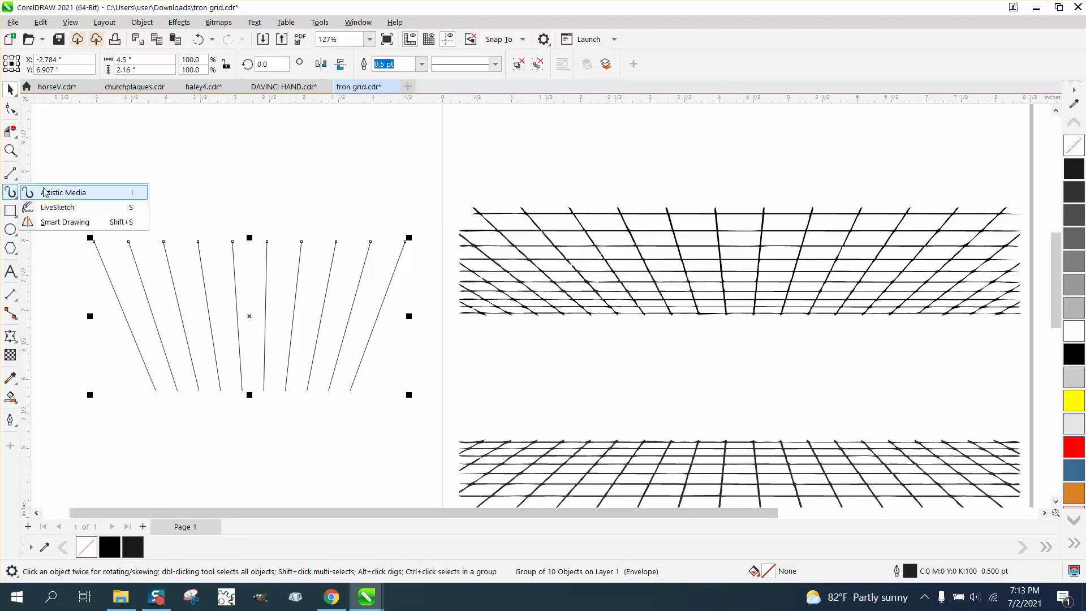
mouse_move(15, 180)
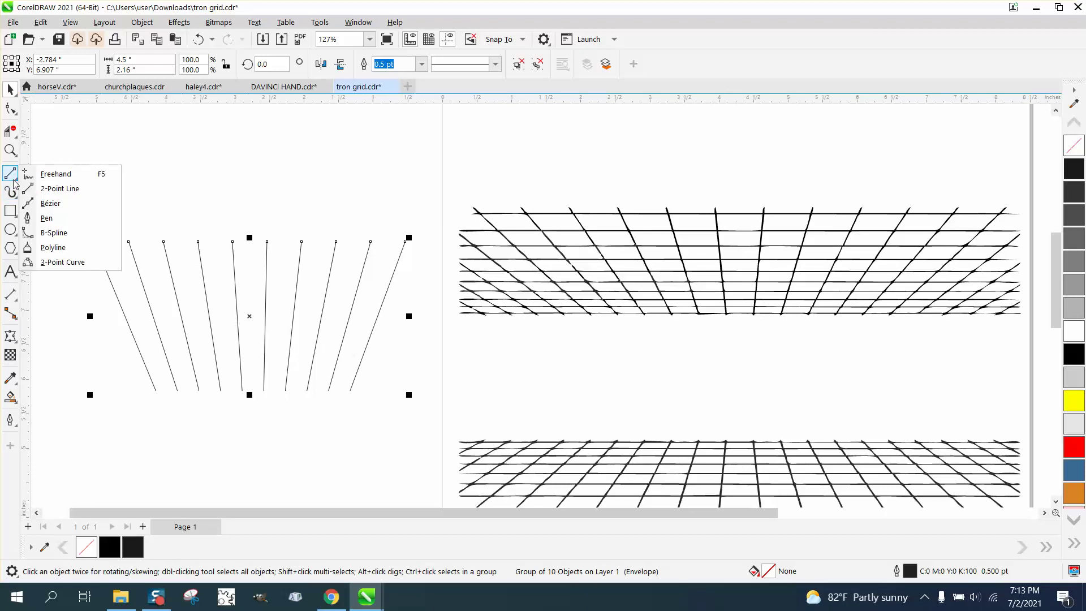
click(60, 189)
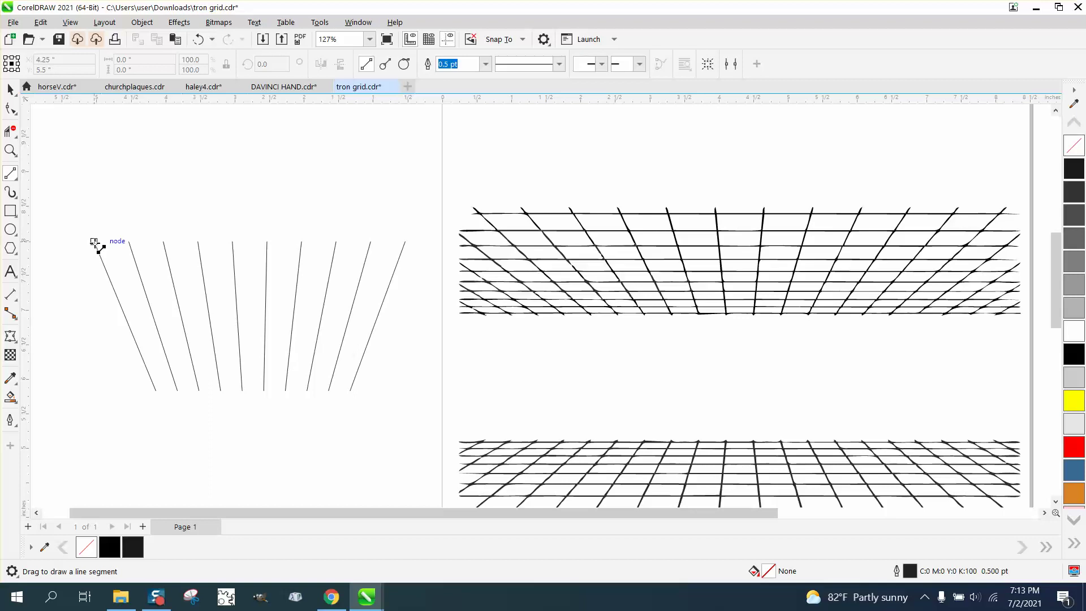
drag(95, 242, 406, 241)
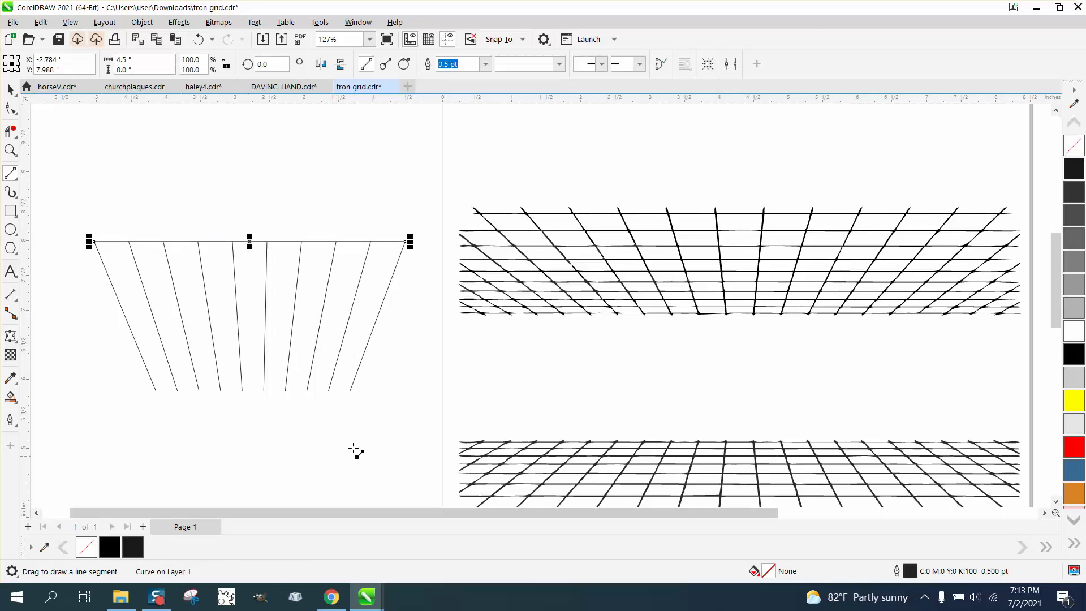
drag(351, 391, 151, 391)
Select the top and bottom horizontal lines and apply a blend with 5 steps between them.
click(10, 90)
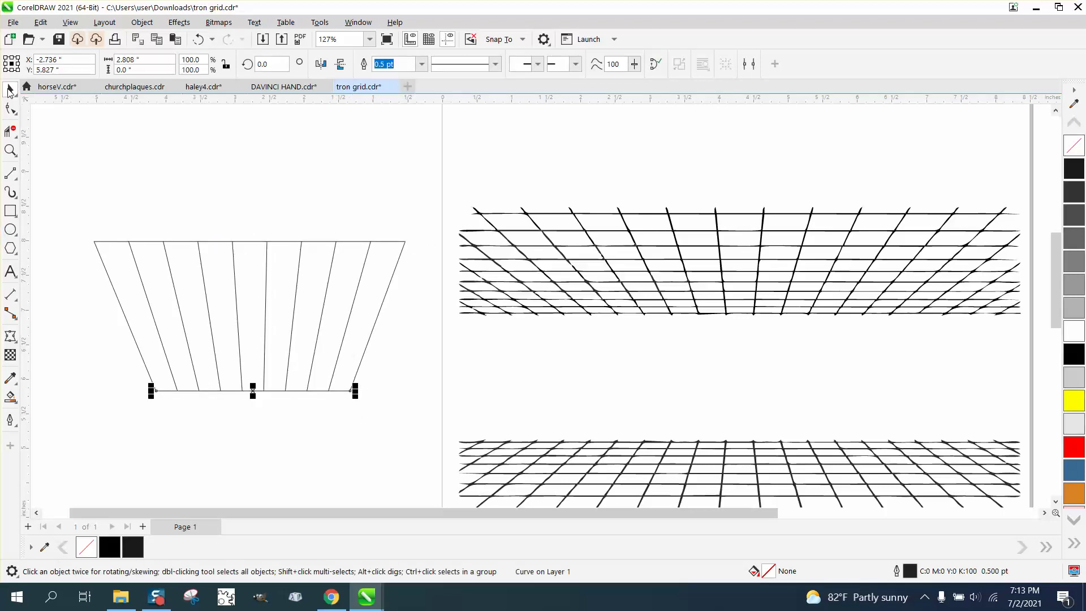
shift+click(181, 241)
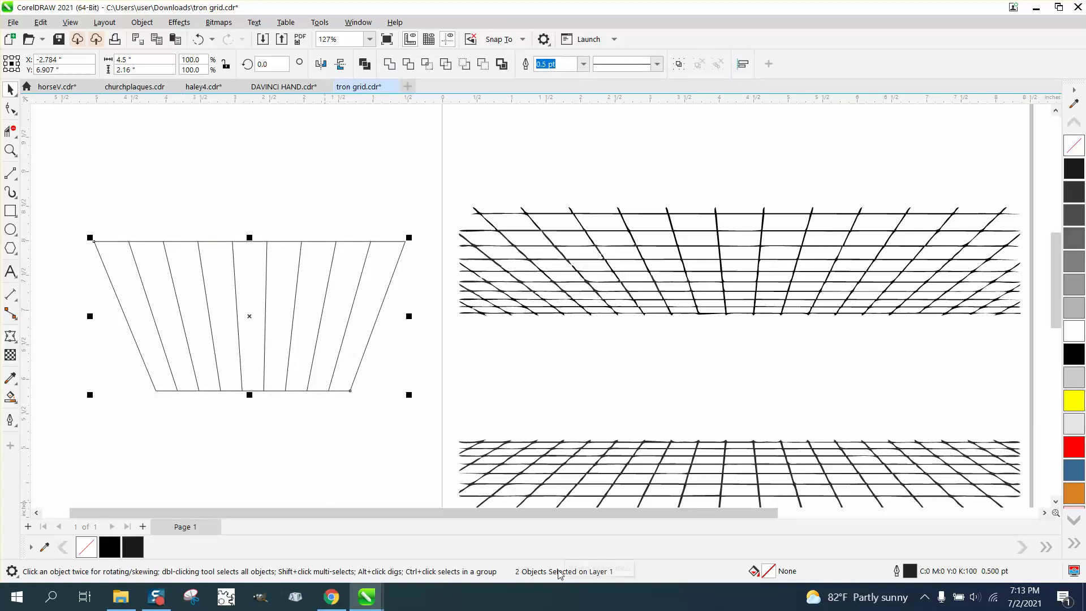
click(178, 23)
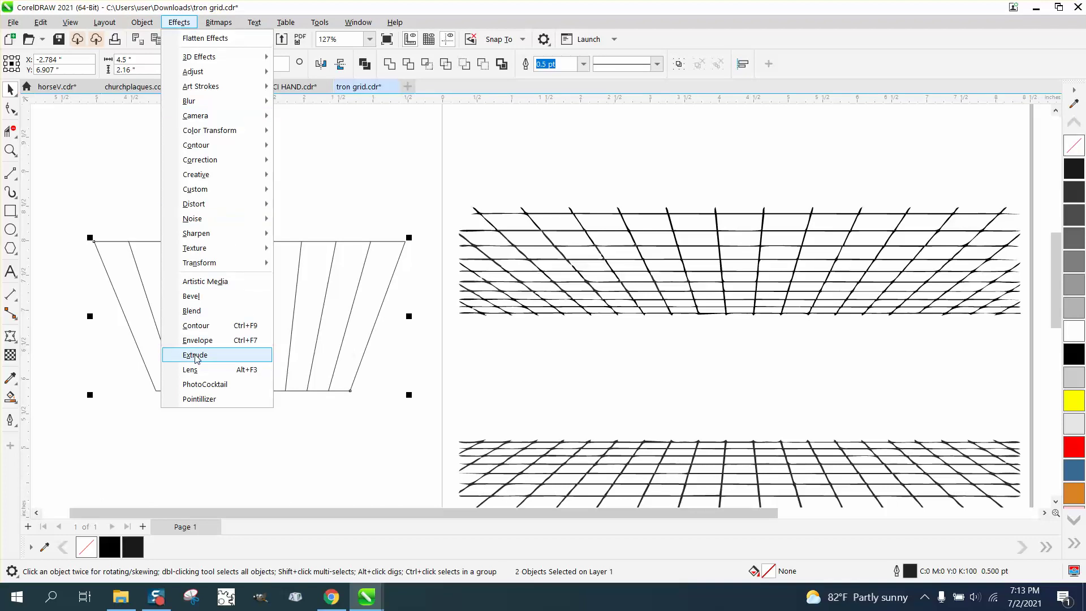
click(199, 311)
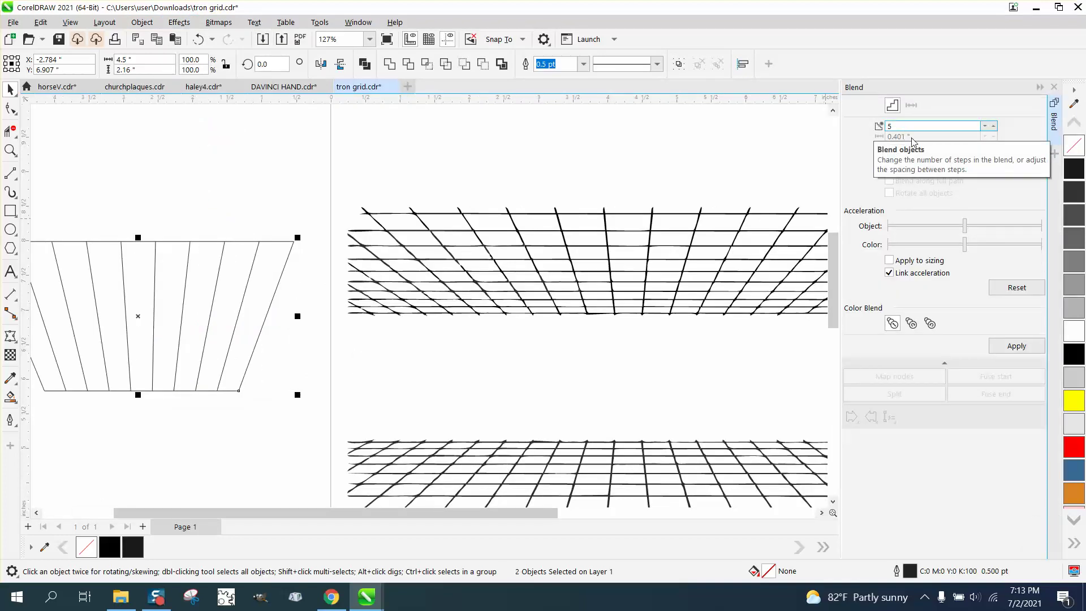
click(1018, 346)
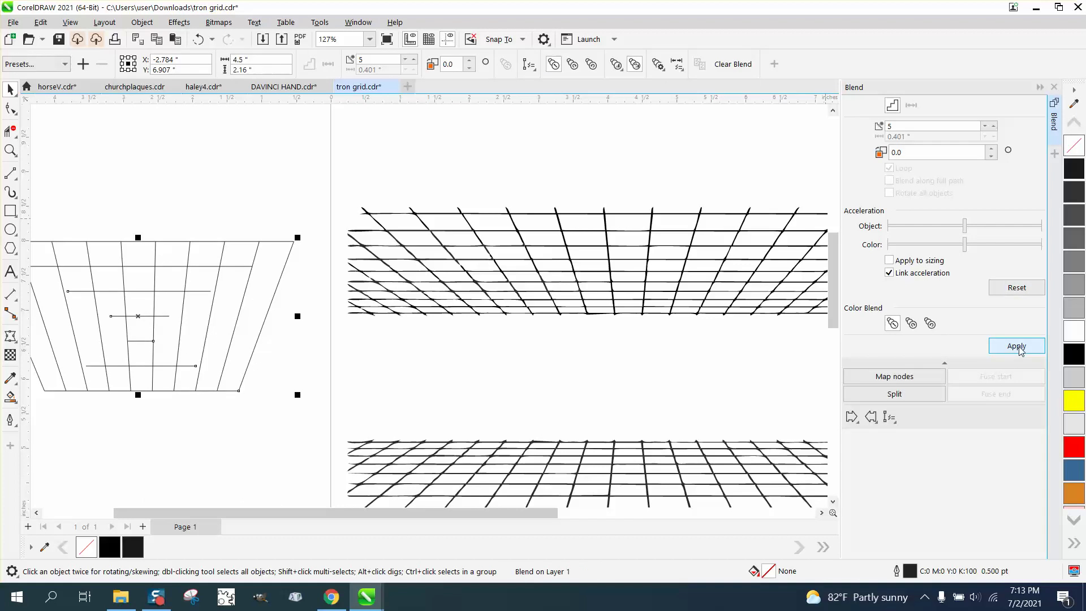
Undo the blend so the top and bottom horizontal lines are separate again.
click(201, 44)
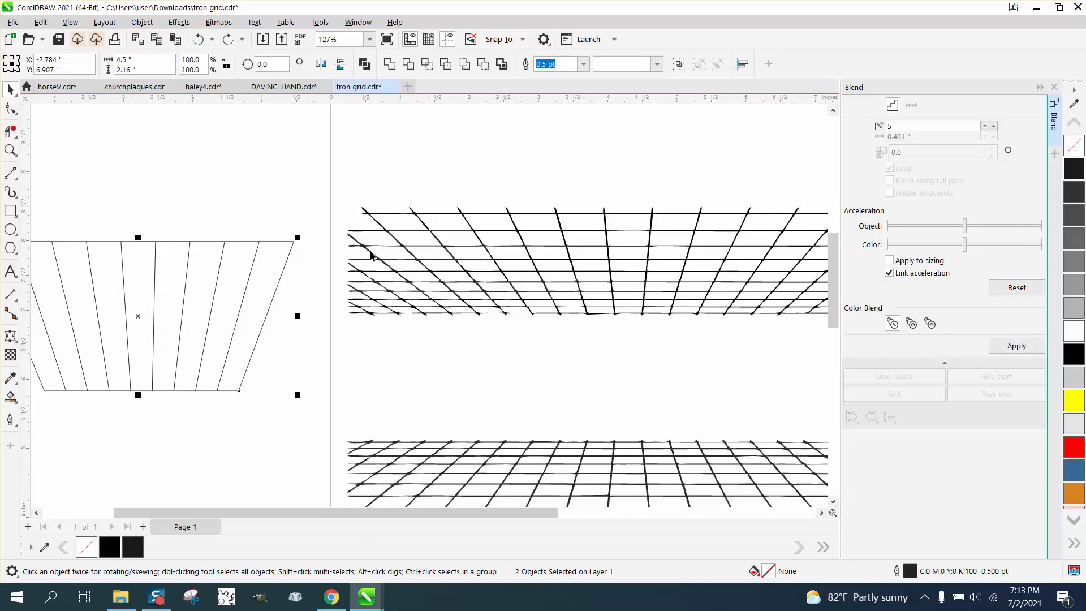
scroll(371, 256, down, 1)
key(Escape)
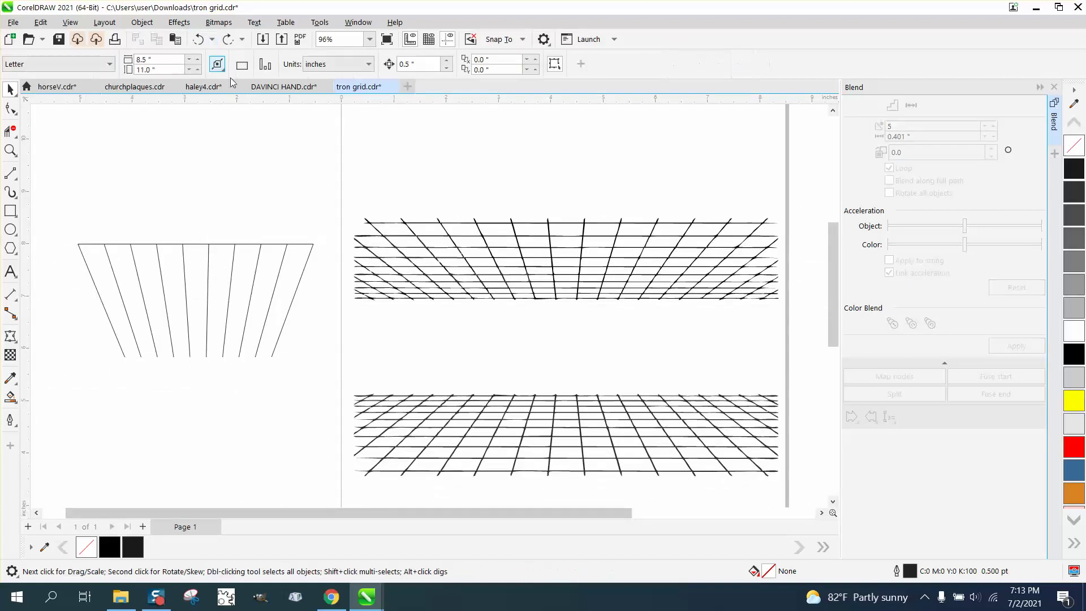
key(Tab)
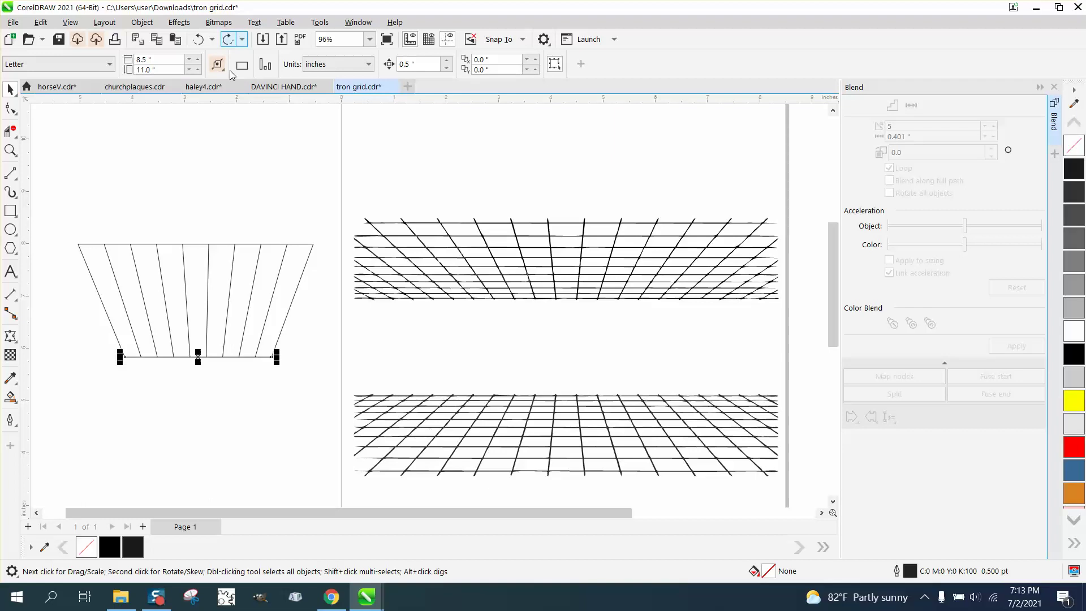
Compare the node directions of the bottom and top horizontal lines and reverse the top line's subpath.
click(9, 107)
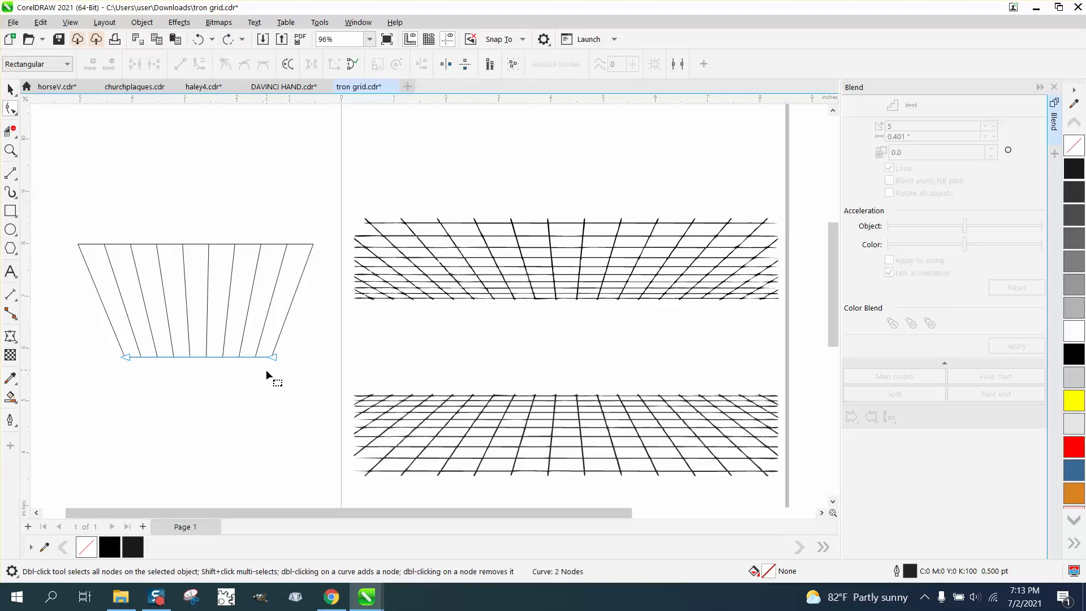
click(200, 243)
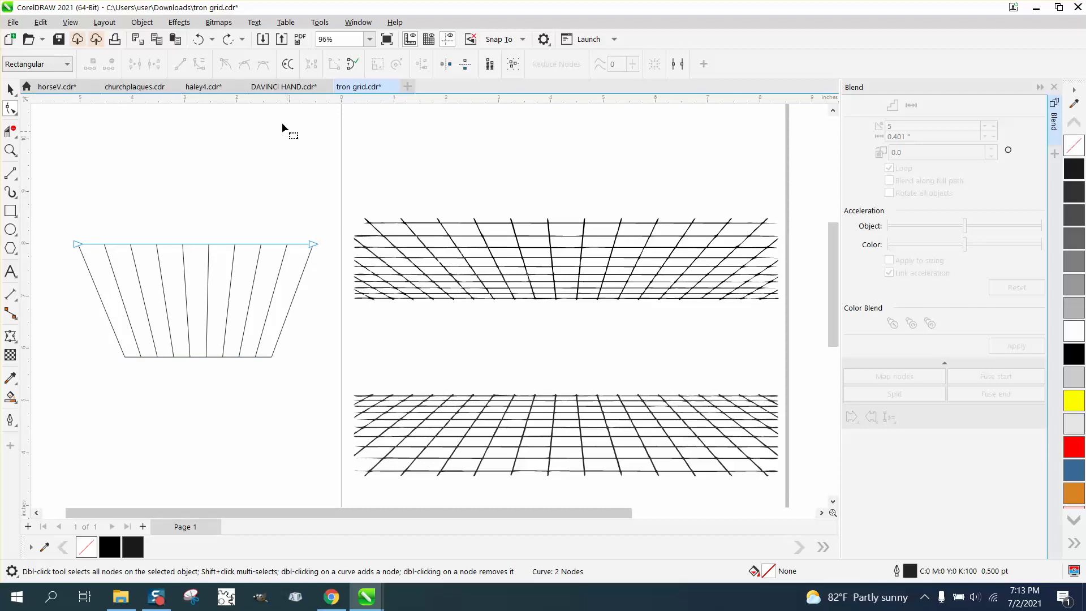
drag(62, 232, 325, 257)
right_click(318, 248)
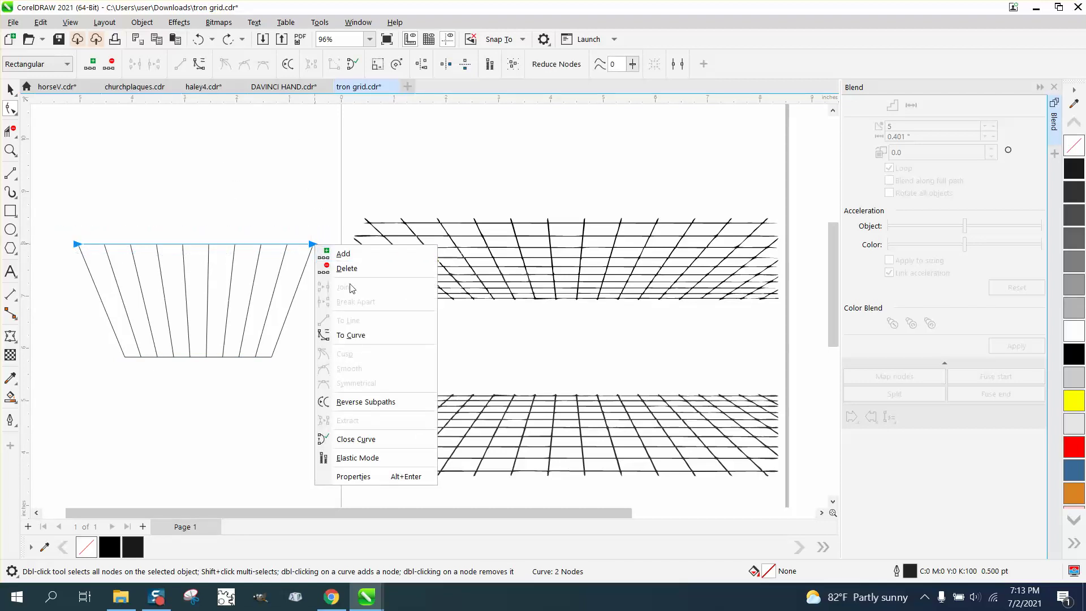
click(365, 401)
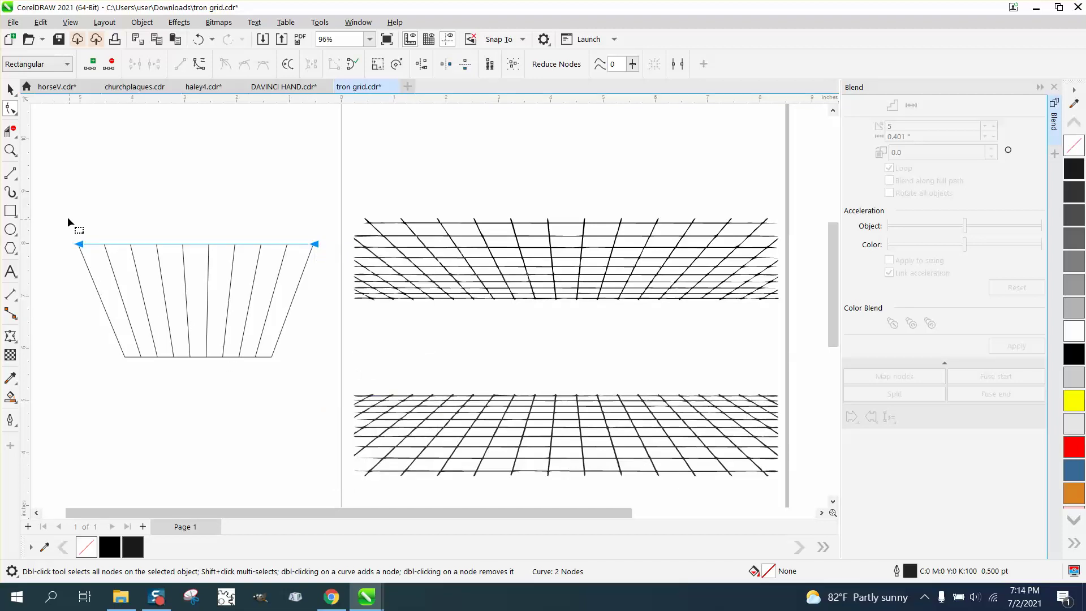
Select the top and bottom horizontal lines together and reapply the blend with 5 steps.
click(10, 88)
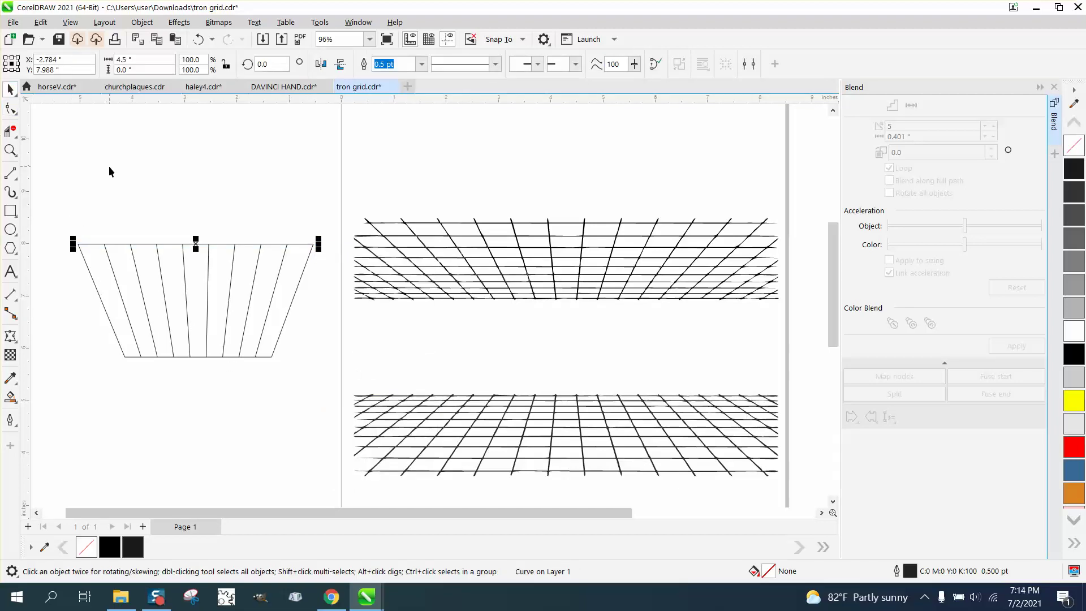
shift+click(192, 357)
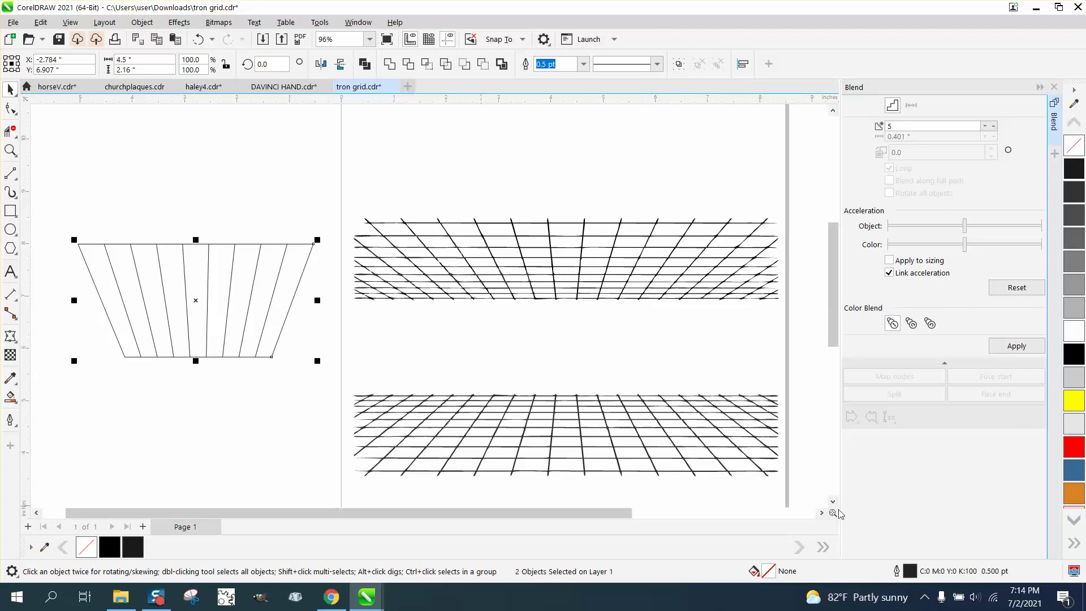
click(1010, 351)
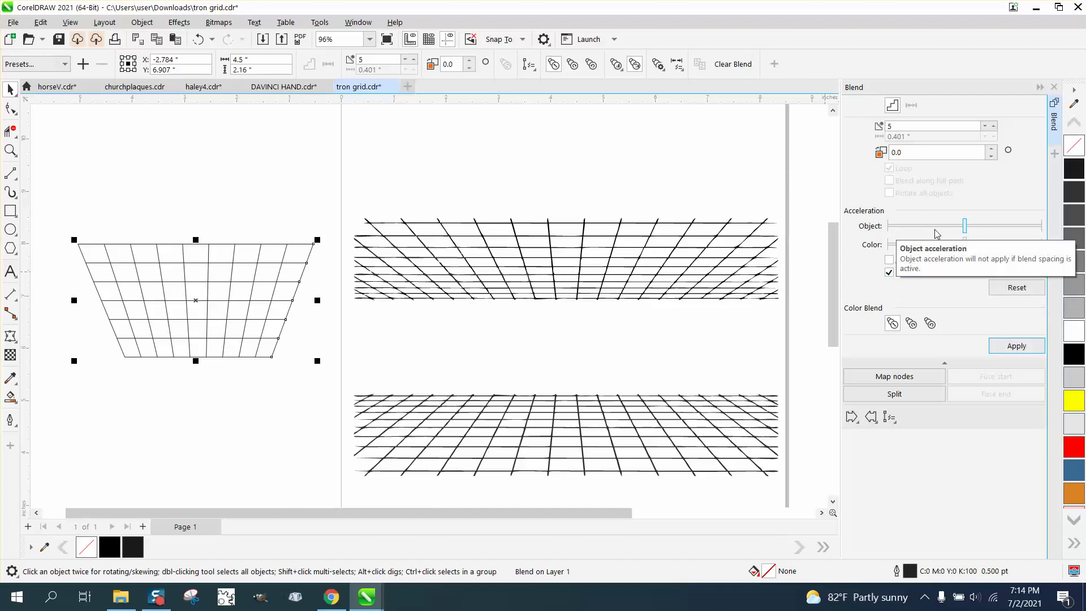
drag(966, 232, 954, 229)
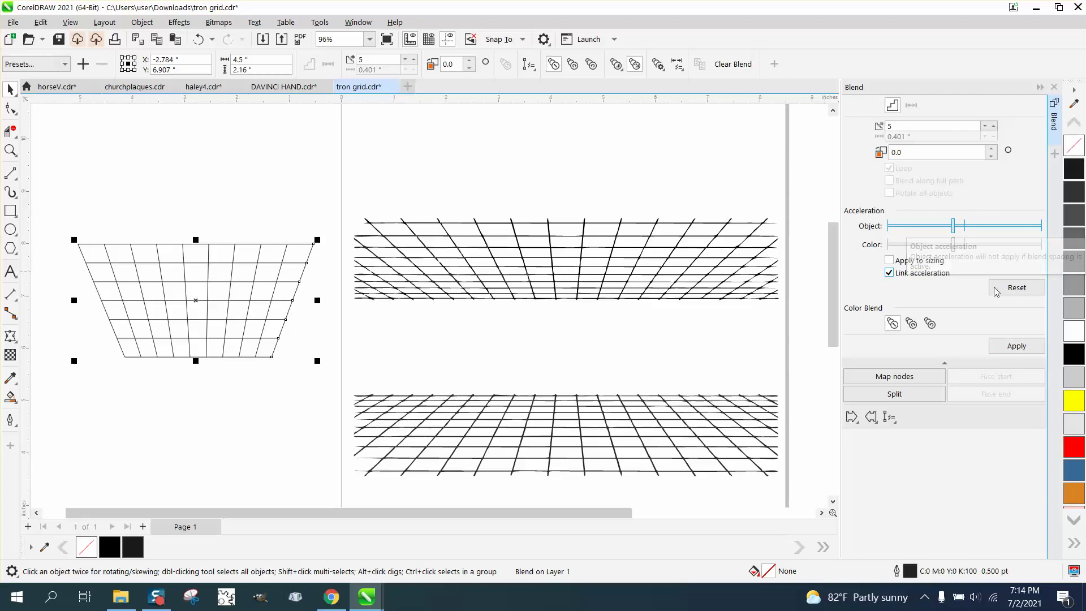
click(1016, 347)
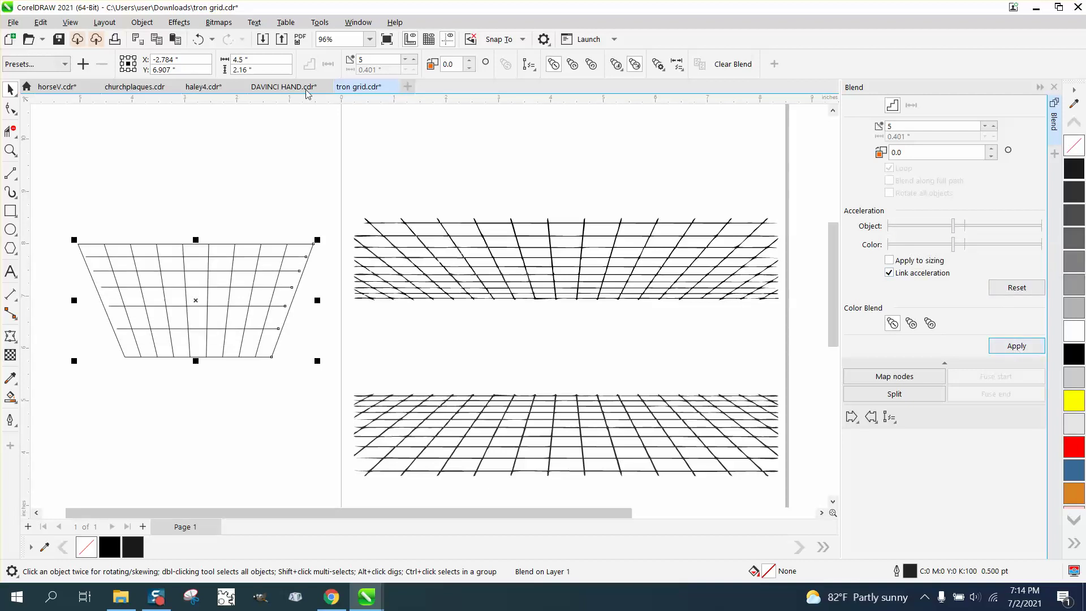
click(198, 39)
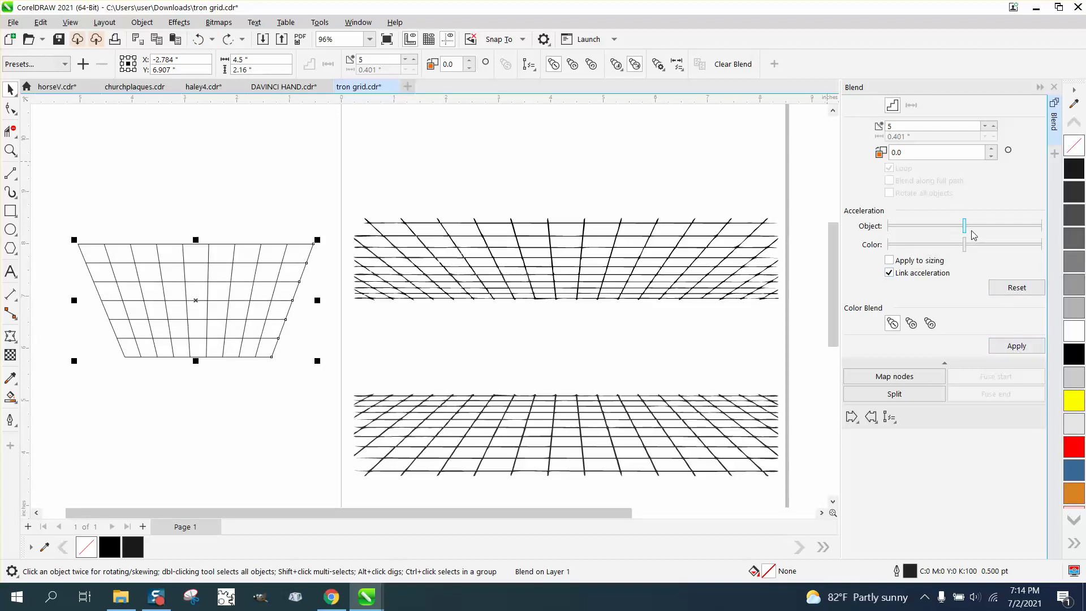
Apply a slight object acceleration to the blend so the horizontal lines crowd toward the narrow bottom edge.
drag(967, 230, 980, 226)
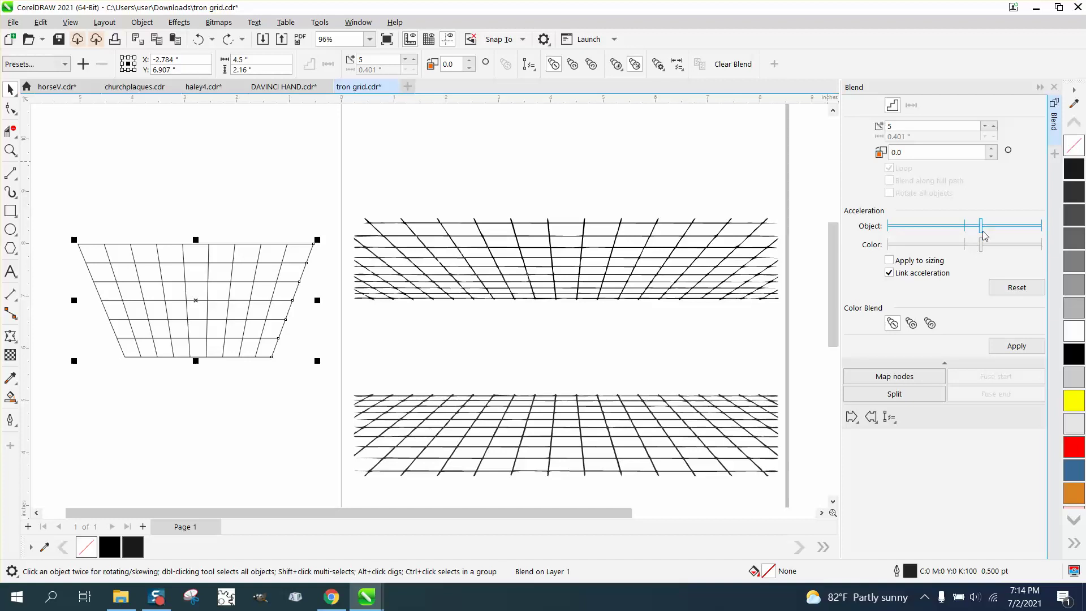
click(1012, 347)
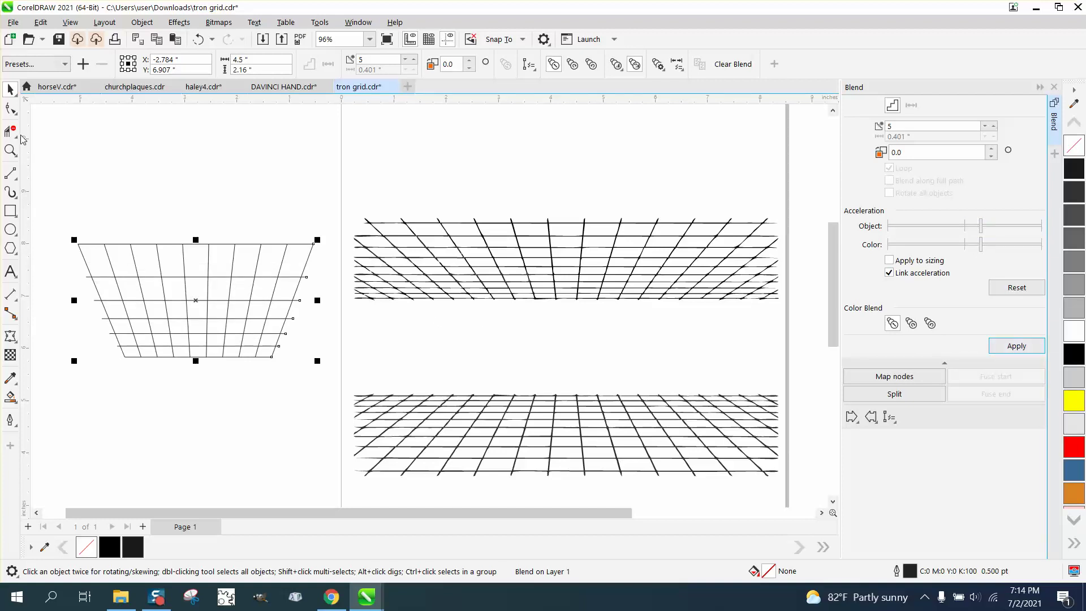
Select the whole tapered grid and turn its blend into ordinary editable lines.
click(10, 150)
drag(63, 211, 388, 386)
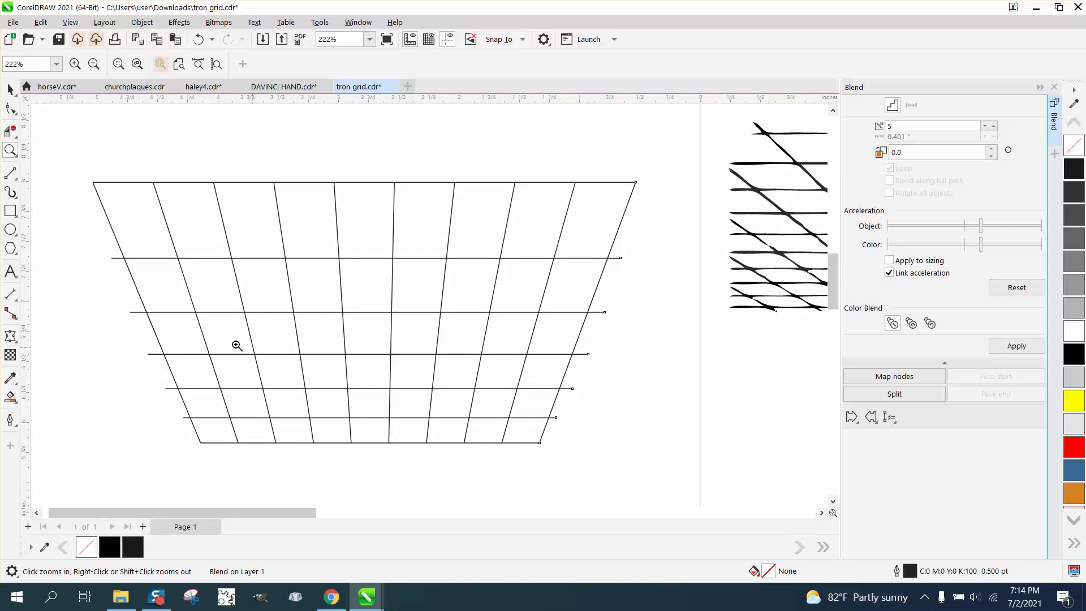
click(11, 131)
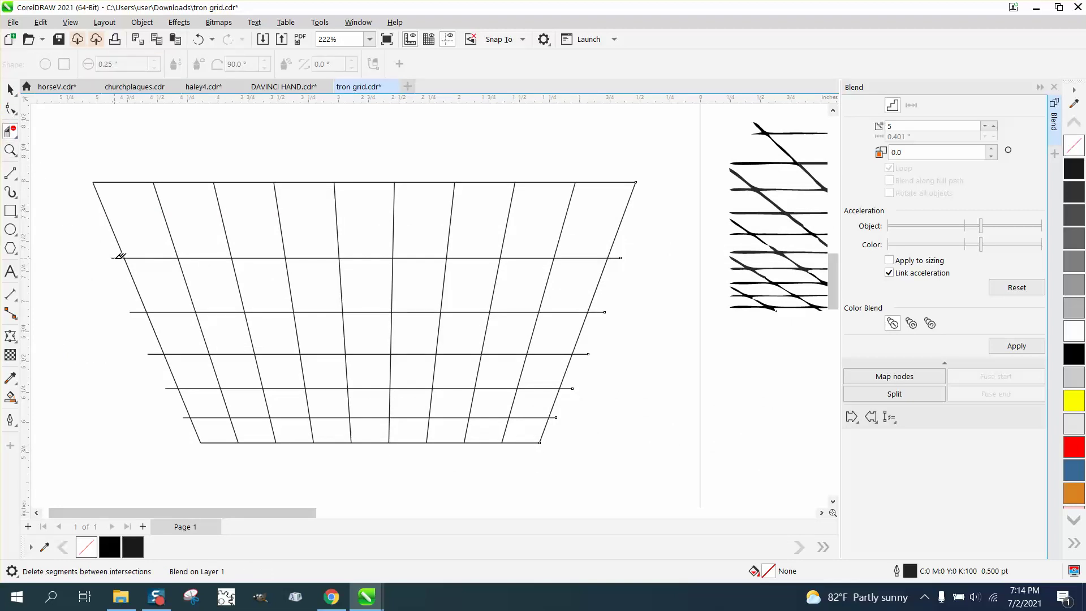
click(9, 90)
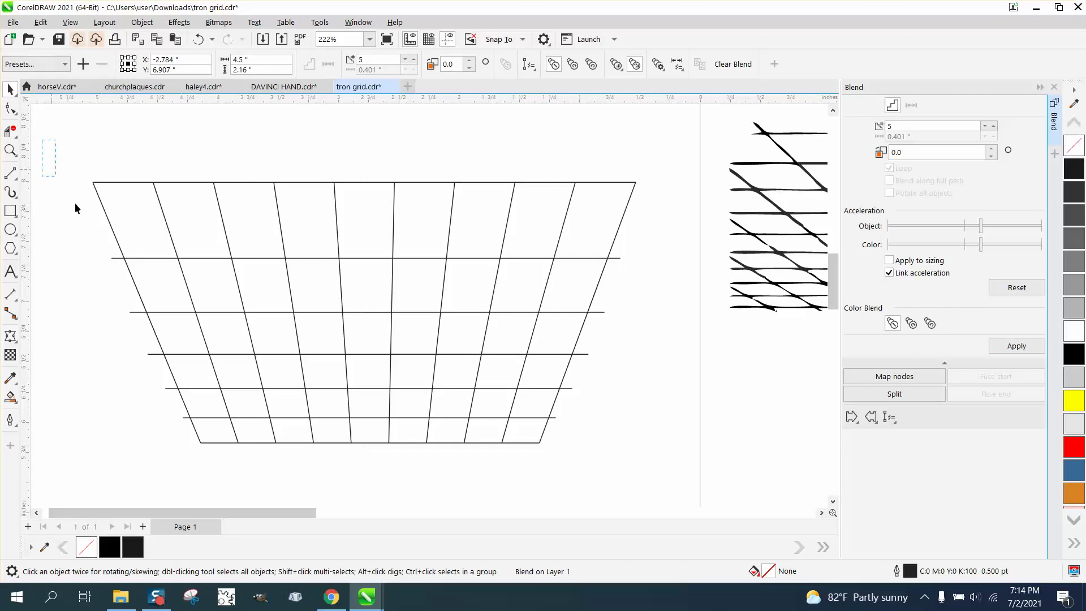
drag(646, 467, 646, 468)
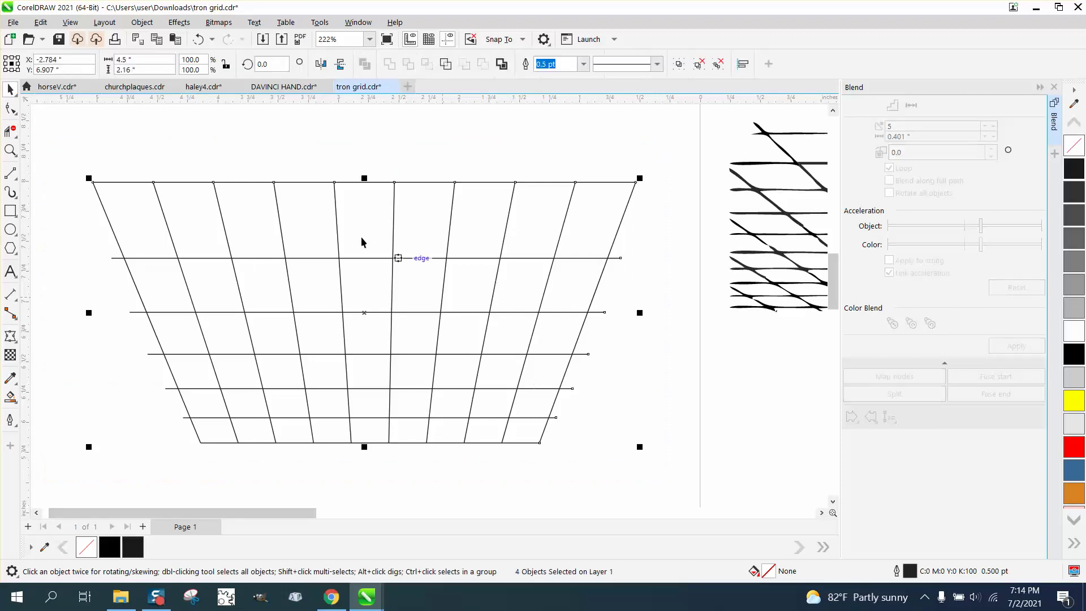
click(141, 22)
click(172, 320)
Delete the horizontal line ends that overhang the grid's left slanted edge with Virtual Segment Delete.
click(10, 109)
click(90, 220)
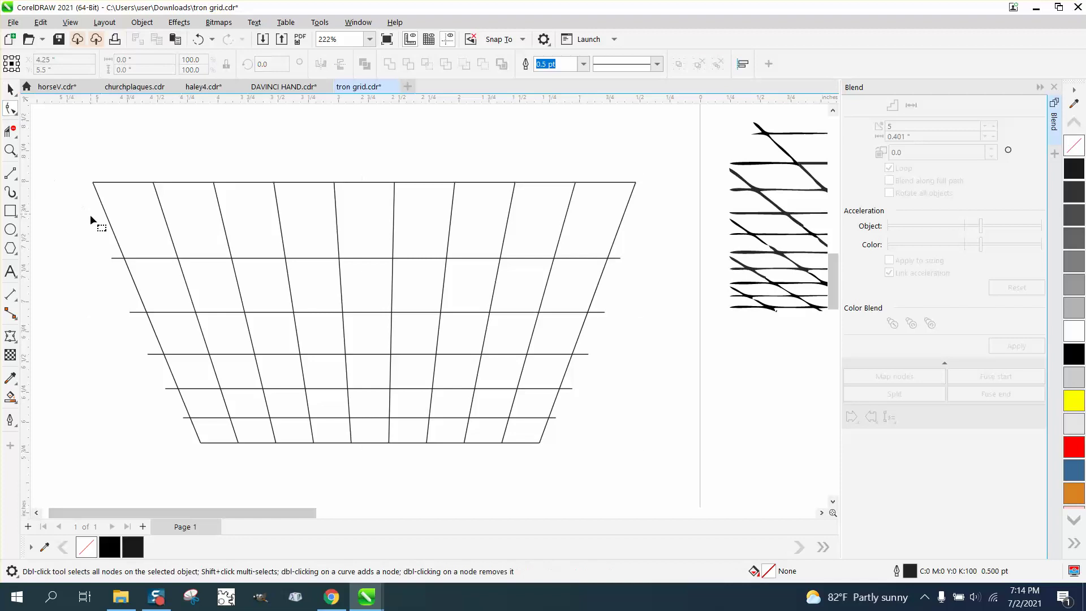
click(17, 141)
click(17, 138)
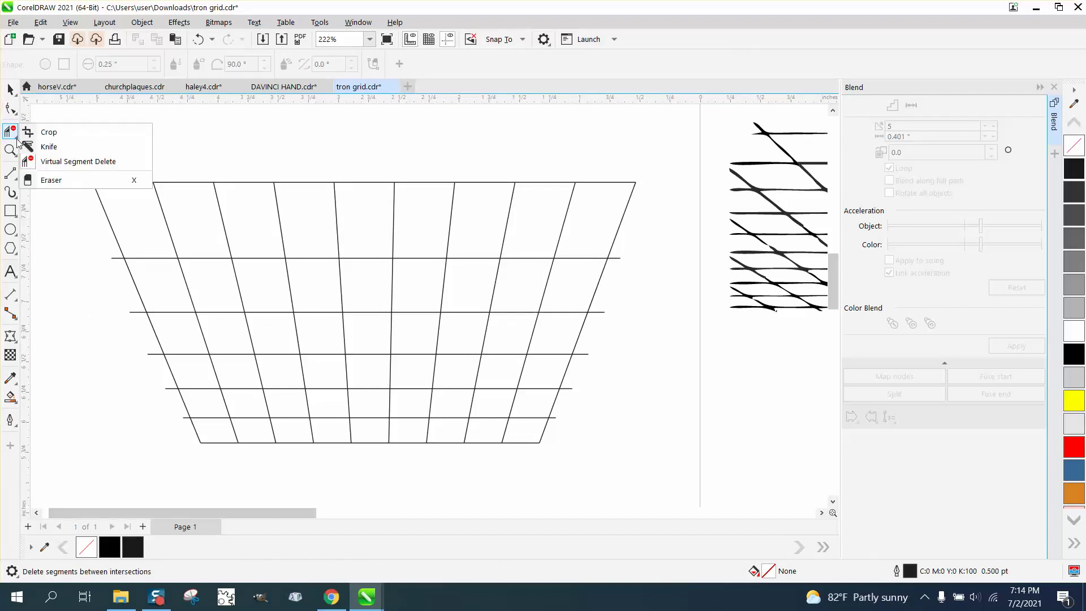
click(62, 161)
click(117, 256)
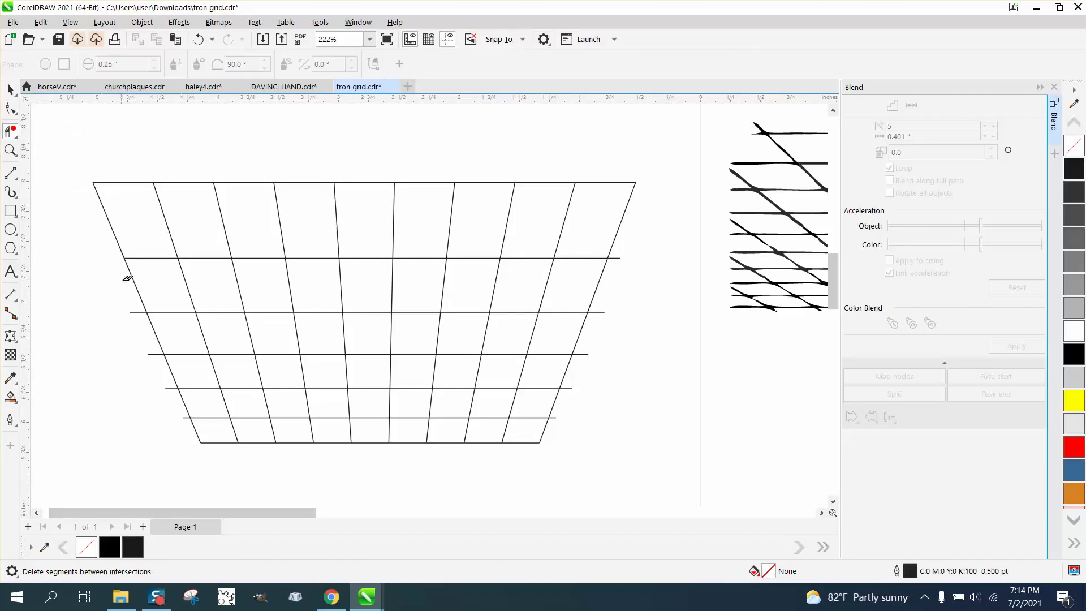
click(136, 311)
click(170, 388)
click(187, 417)
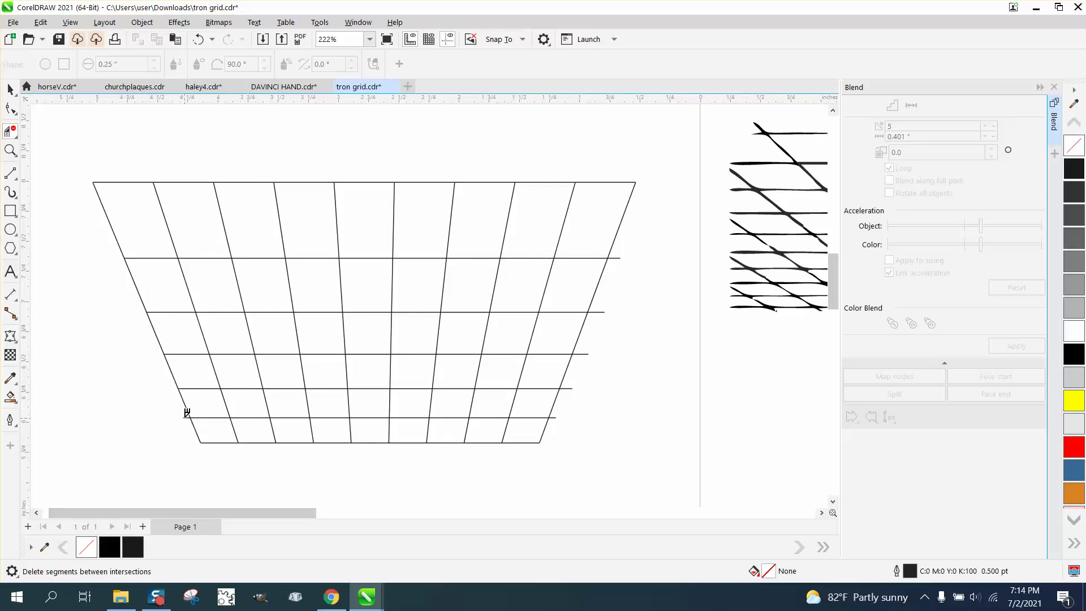
Delete the horizontal line ends that overhang the grid's right slanted edge.
click(554, 416)
click(568, 387)
click(584, 354)
click(616, 258)
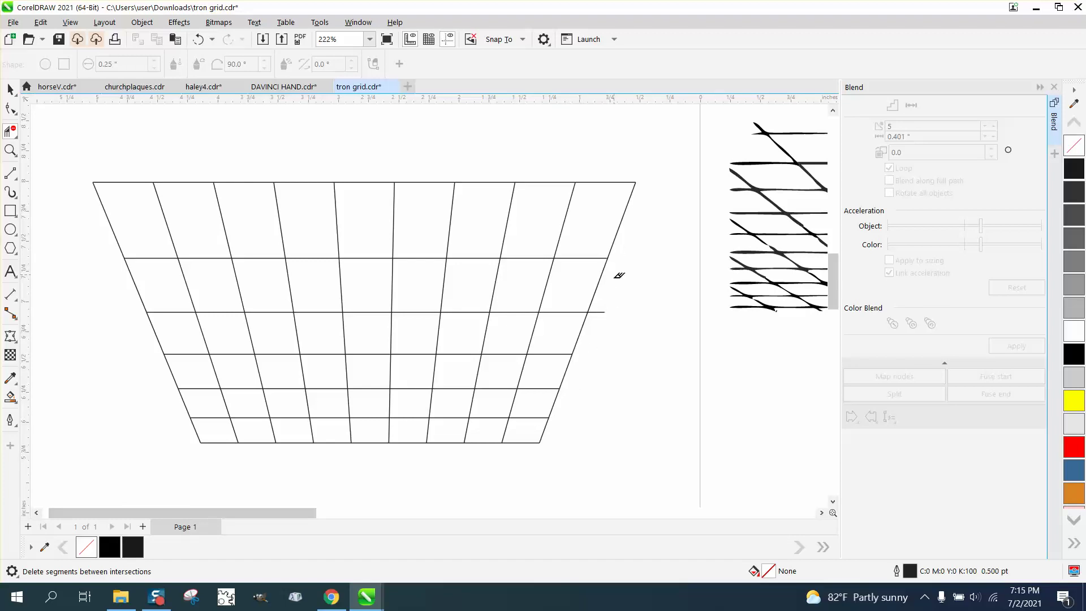
click(599, 308)
Group all the trimmed grid lines and compress the group's height from below to about 1.23 inches.
scroll(251, 249, down, 1)
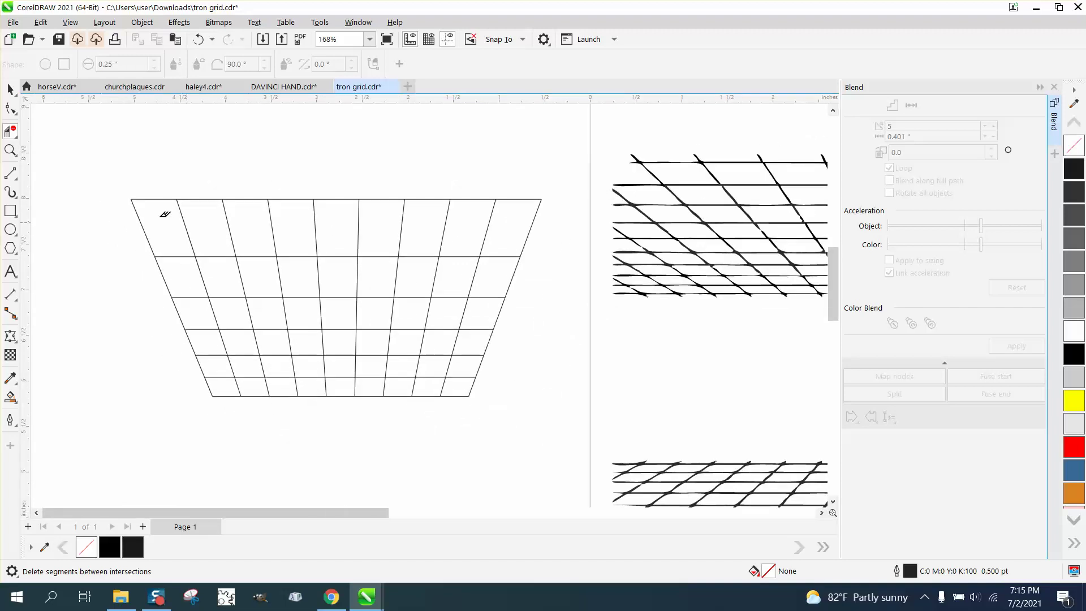
click(10, 89)
drag(110, 166, 576, 437)
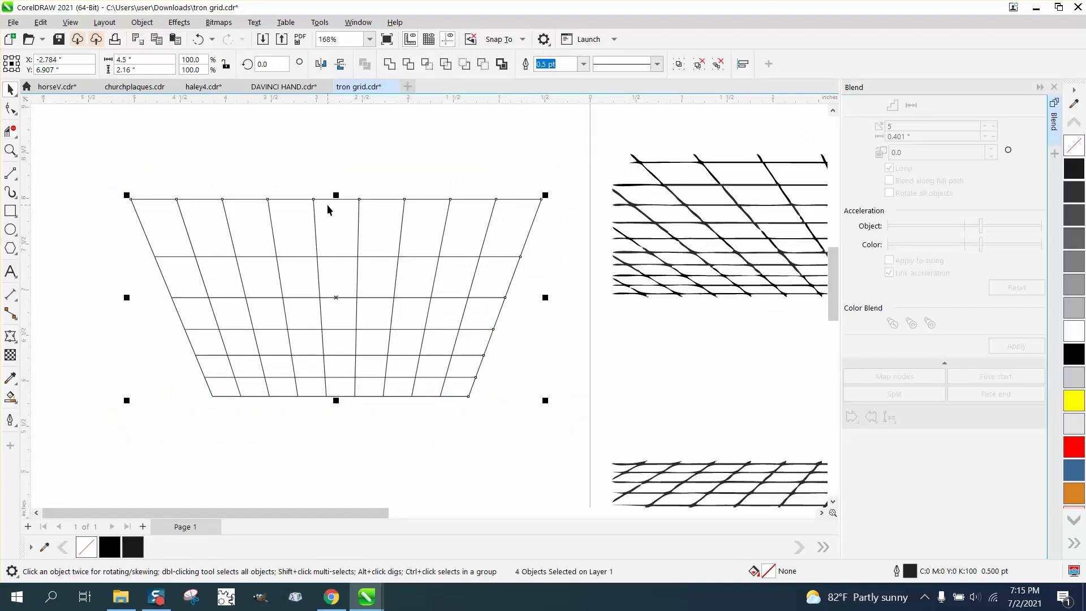
key(ctrl+g)
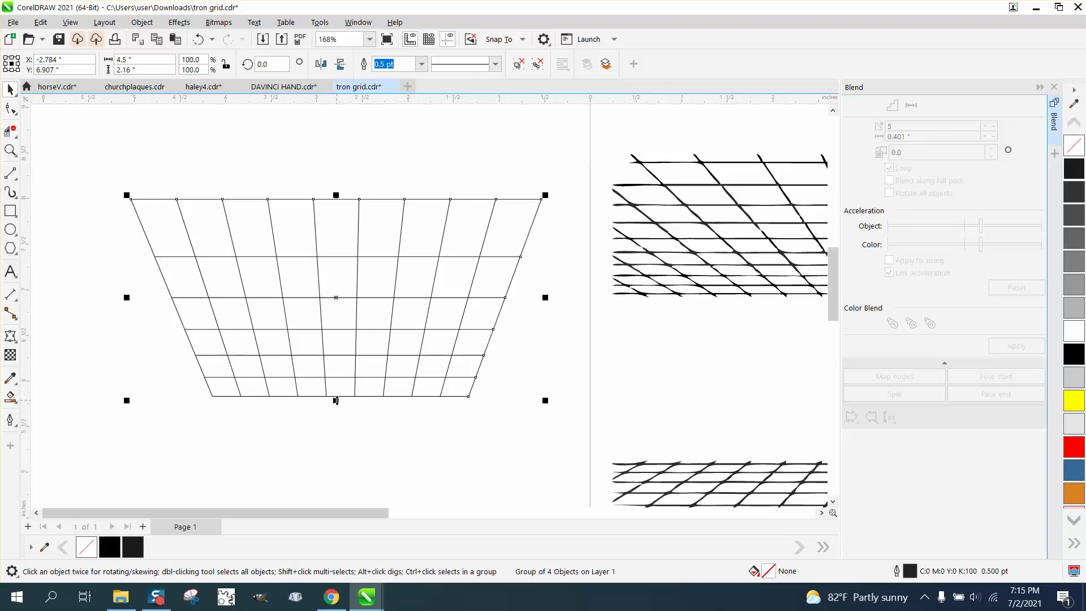
drag(334, 399, 336, 315)
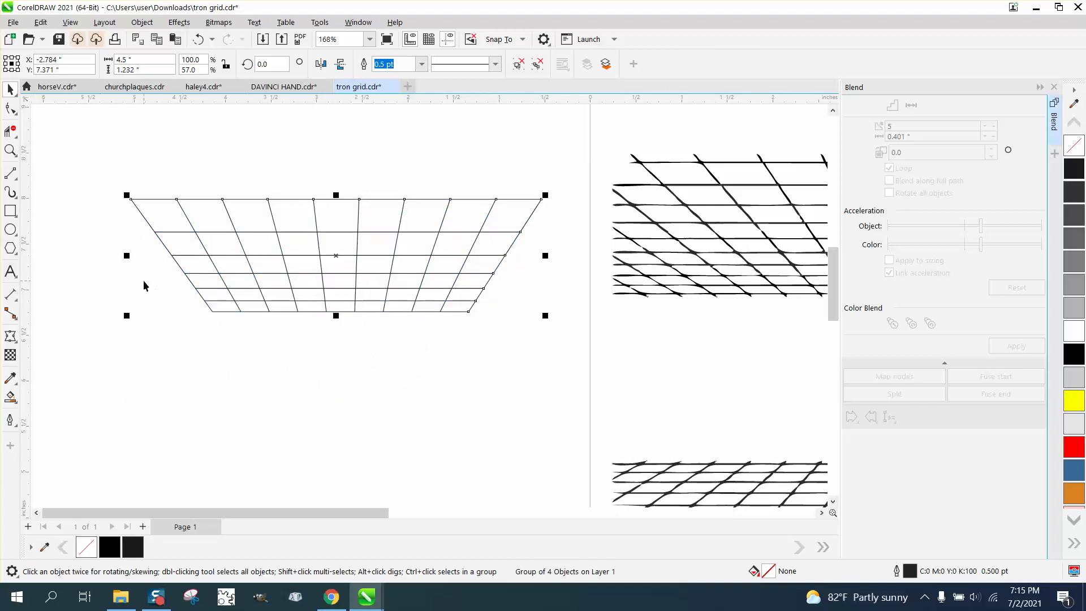
Set the grid group's outline width to 1.5 pt.
double_click(910, 571)
click(458, 249)
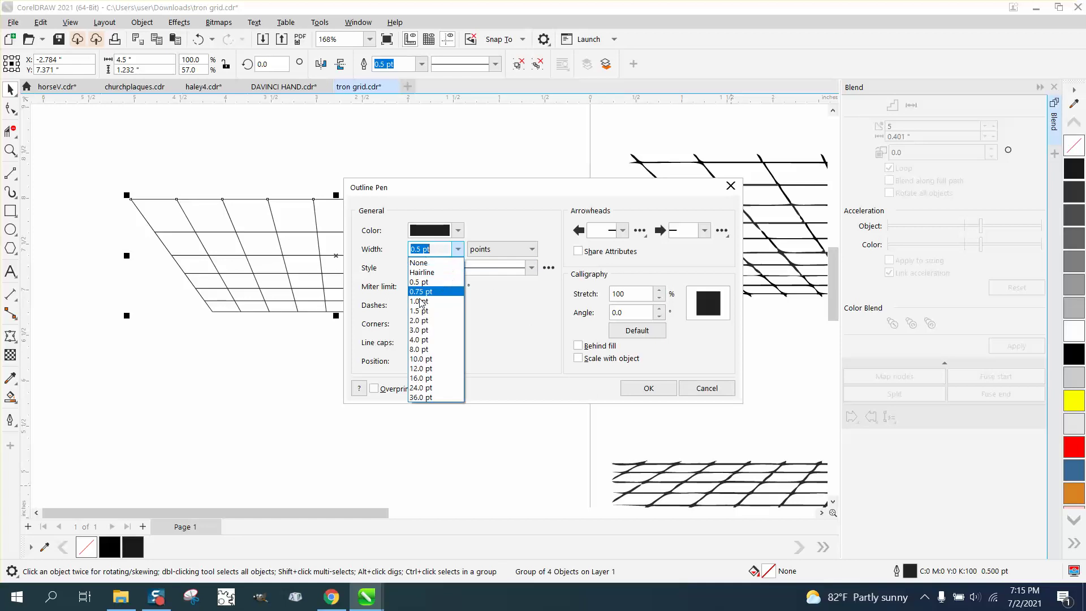
click(419, 320)
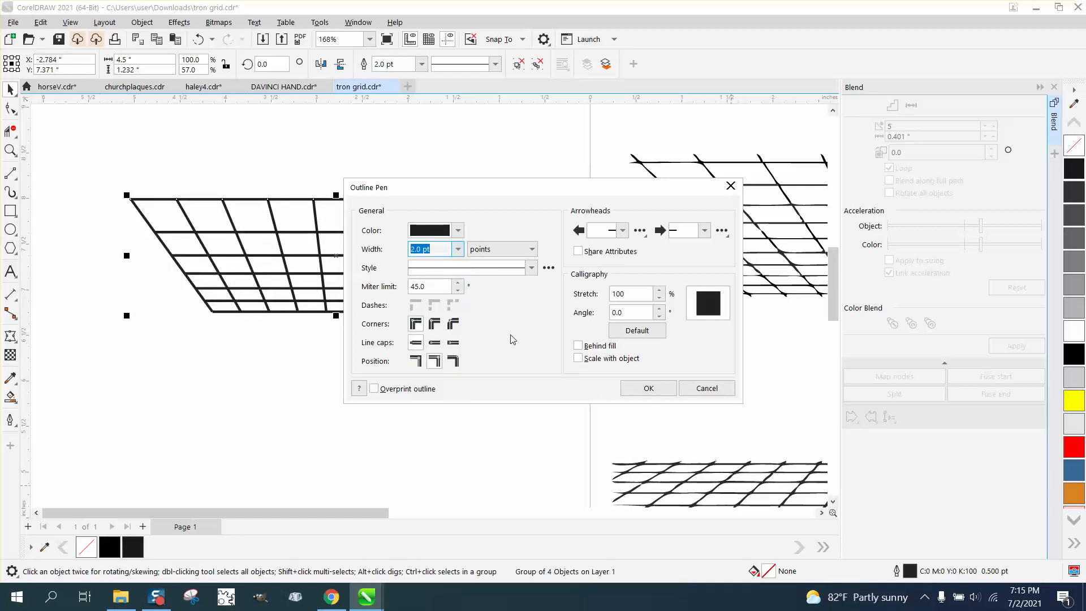
click(457, 249)
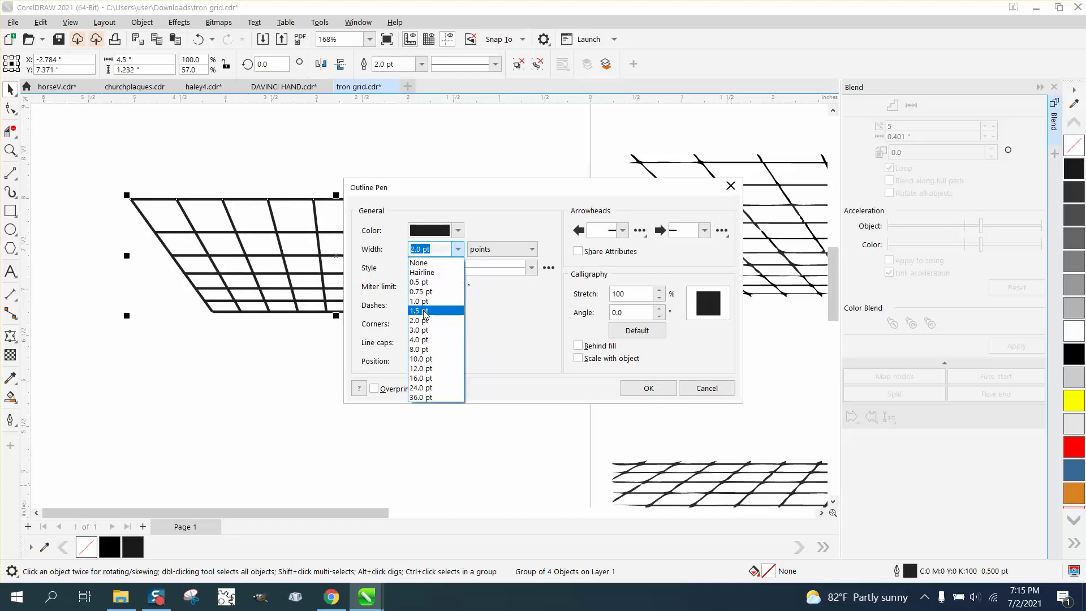
click(422, 312)
click(648, 386)
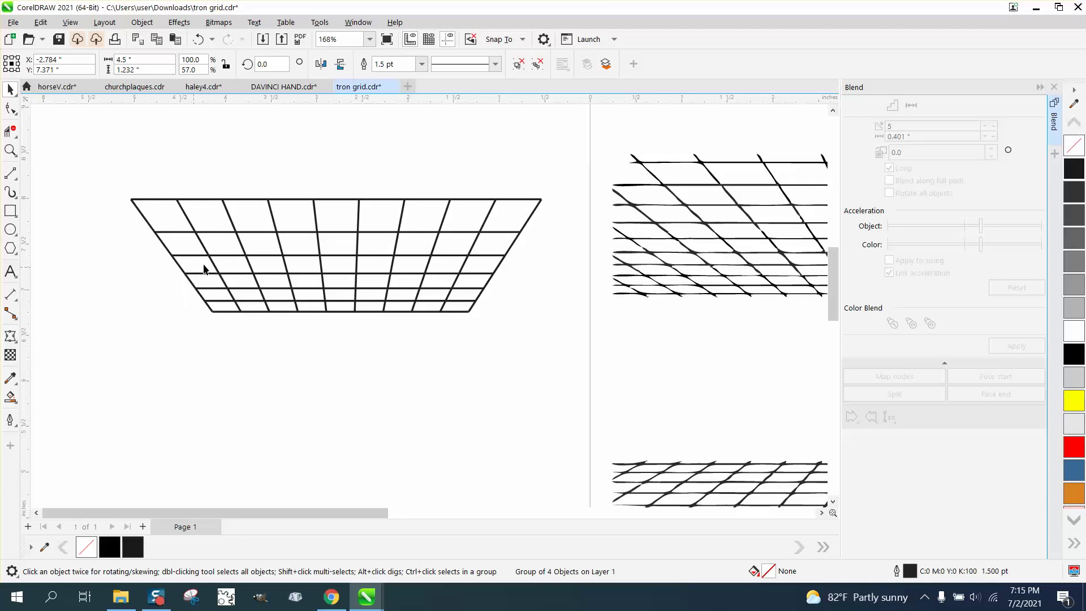
Move the grid group up about 0.3 inches and compare it with the upper rough-lined reference grid.
drag(325, 253, 333, 226)
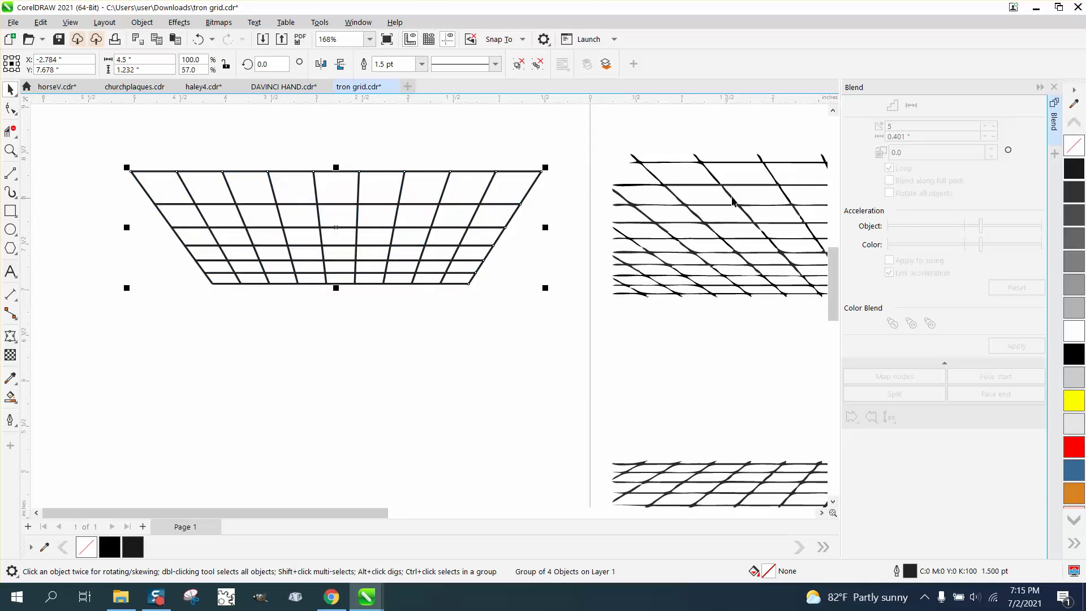
scroll(610, 215, down, 1)
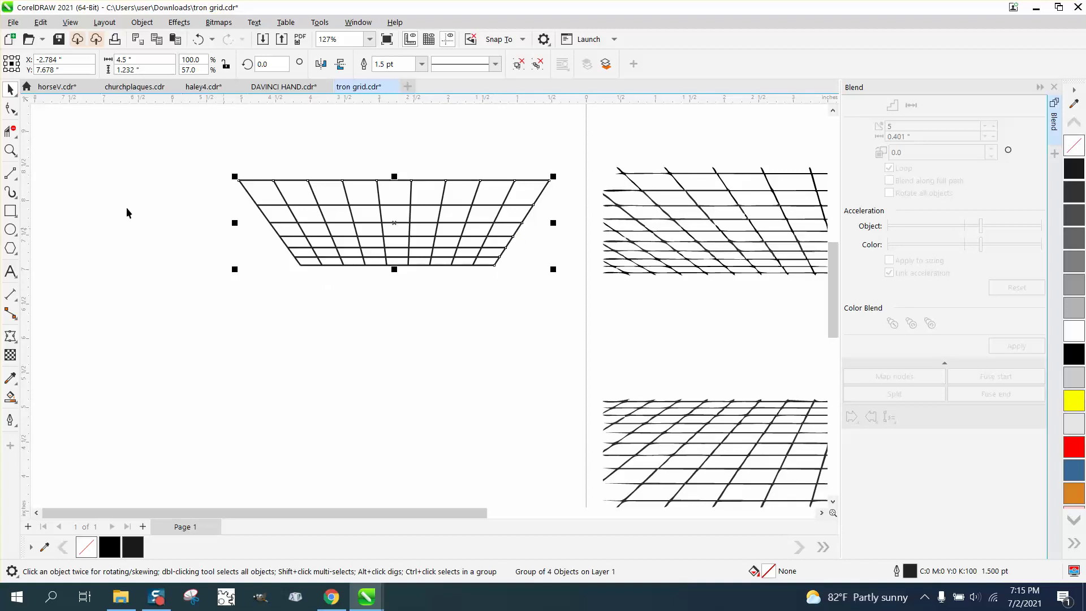
click(11, 151)
drag(241, 153, 810, 306)
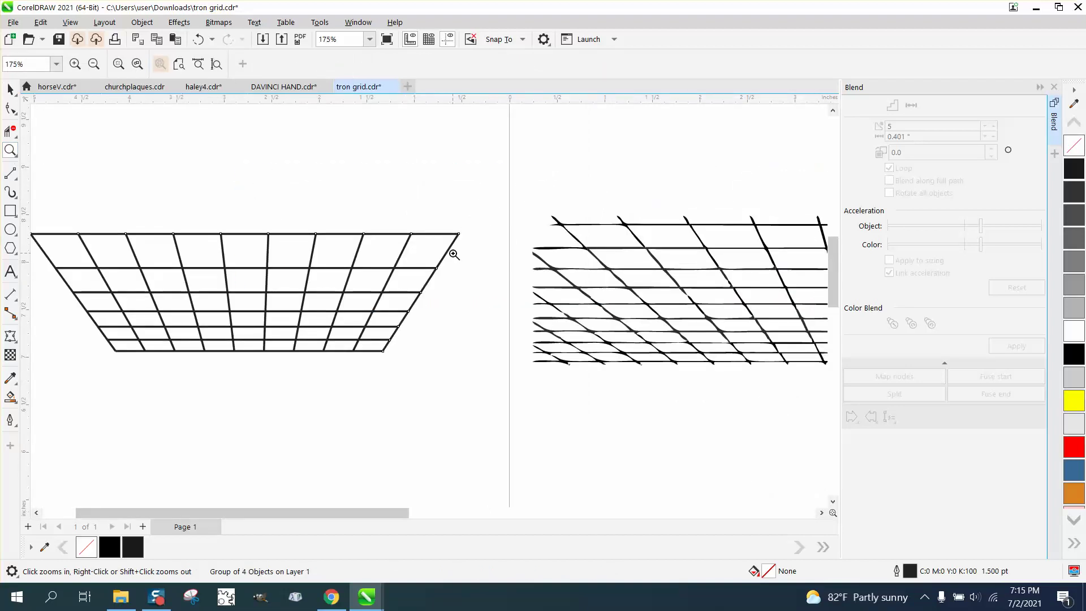